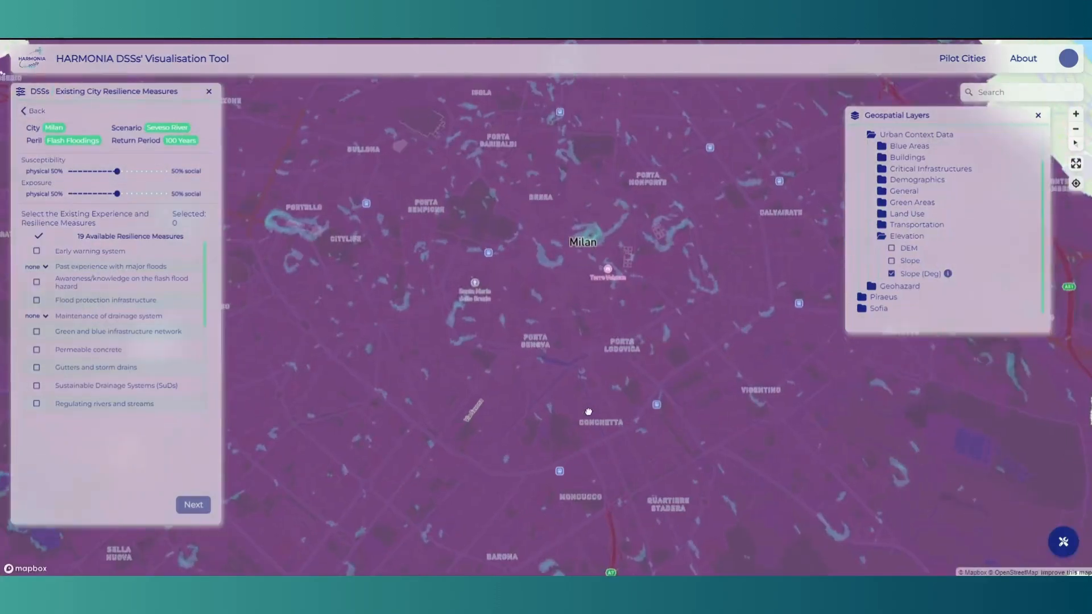
View the data info and legend of Milan's Slope (Deg) layer, export its data, and close the info.
scroll(591, 257, "up", 4)
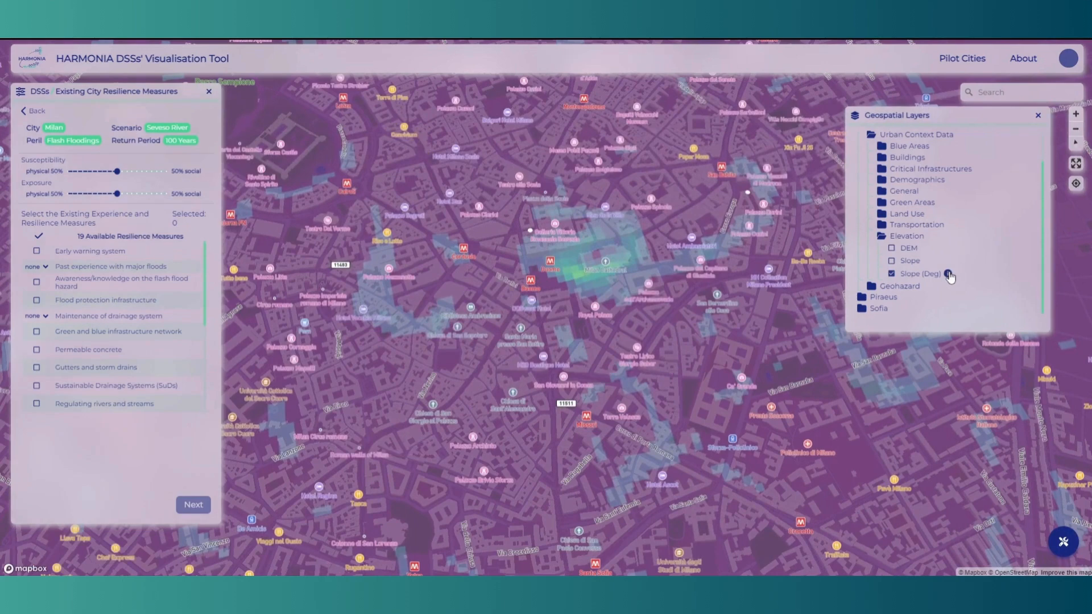
left_click(947, 273)
left_click_drag(674, 387, 596, 393)
scroll(596, 389, "down", 3)
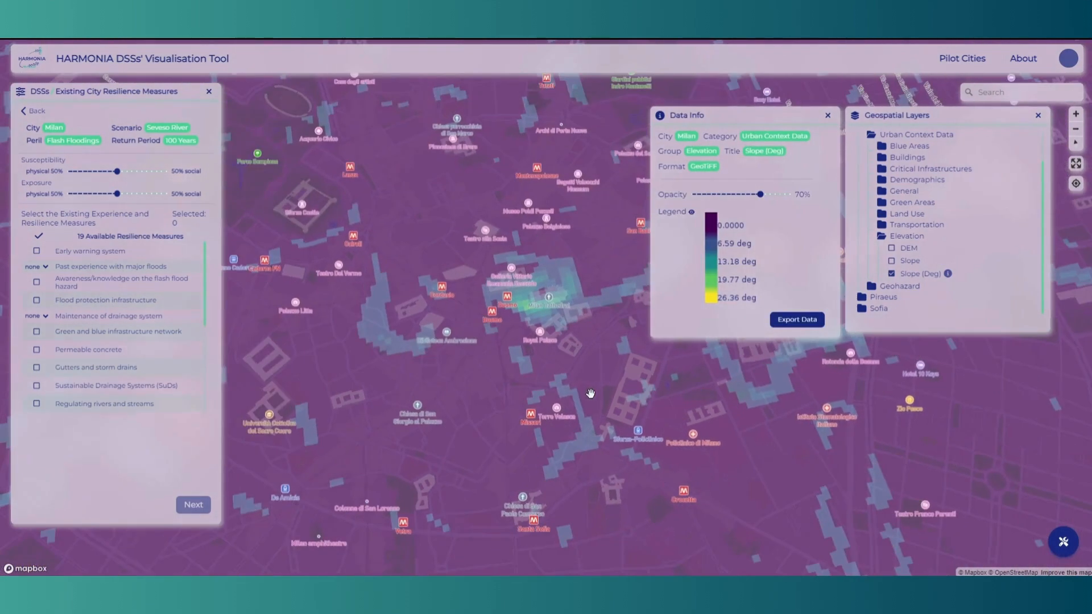
scroll(496, 406, "down", 5)
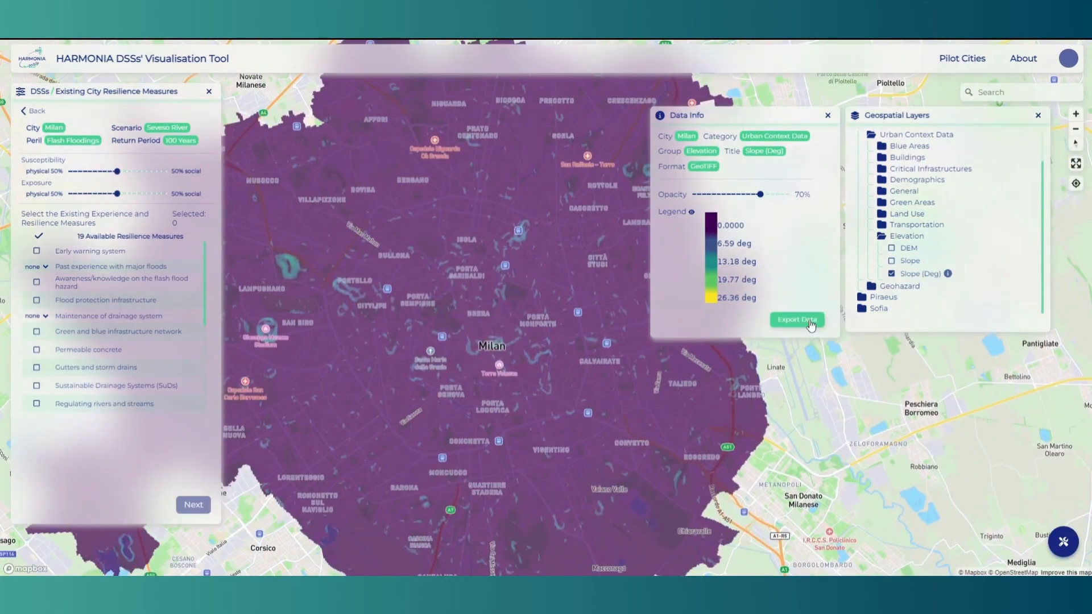
left_click(811, 324)
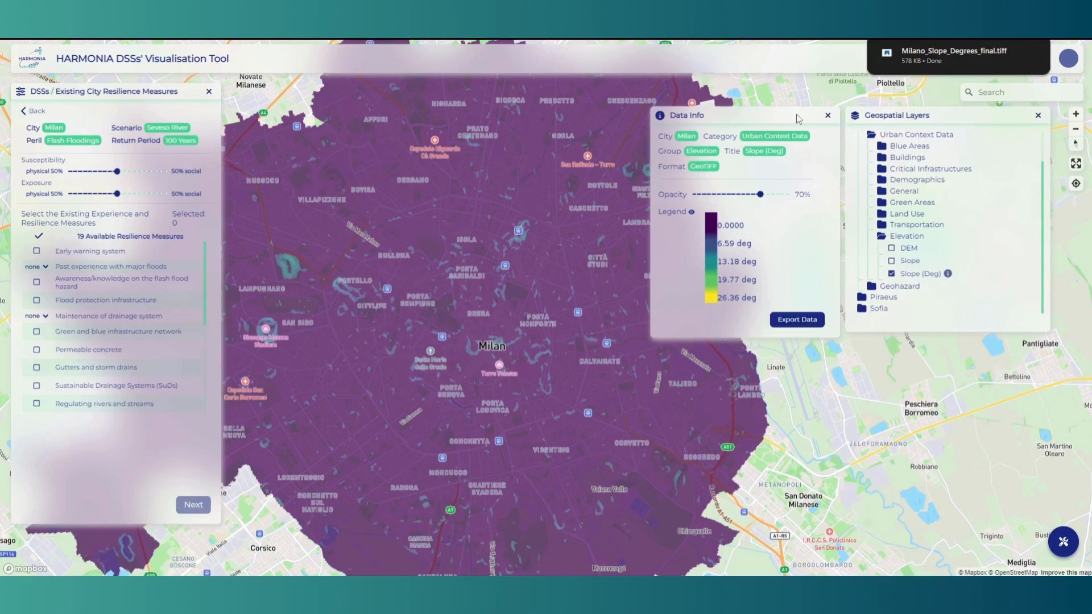
left_click(827, 117)
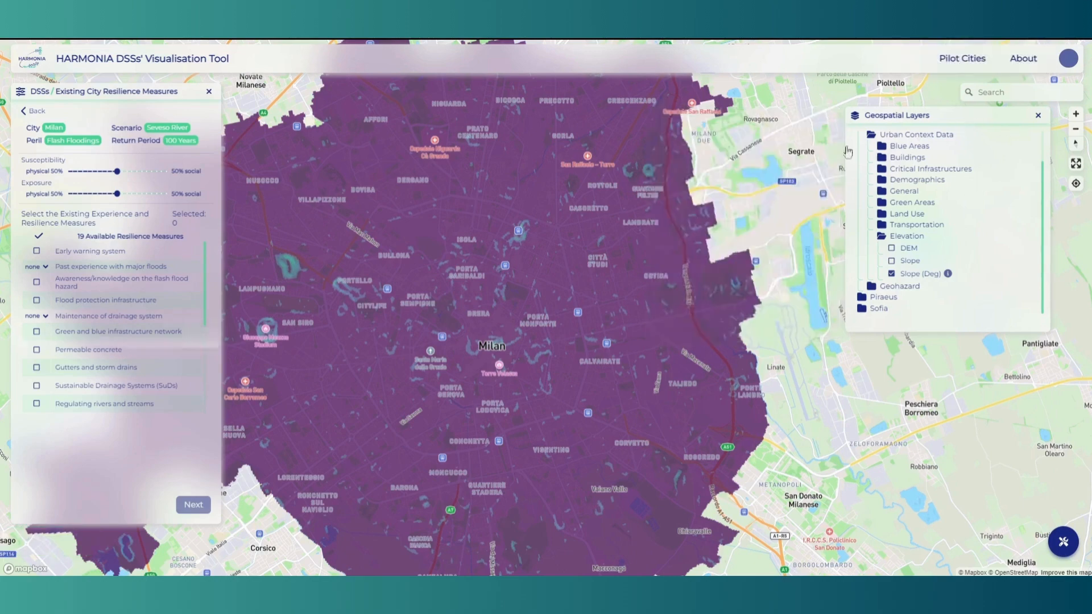
Hide the Slope (Deg) and Corine Land Cover layers and close the geospatial layers list.
left_click(891, 274)
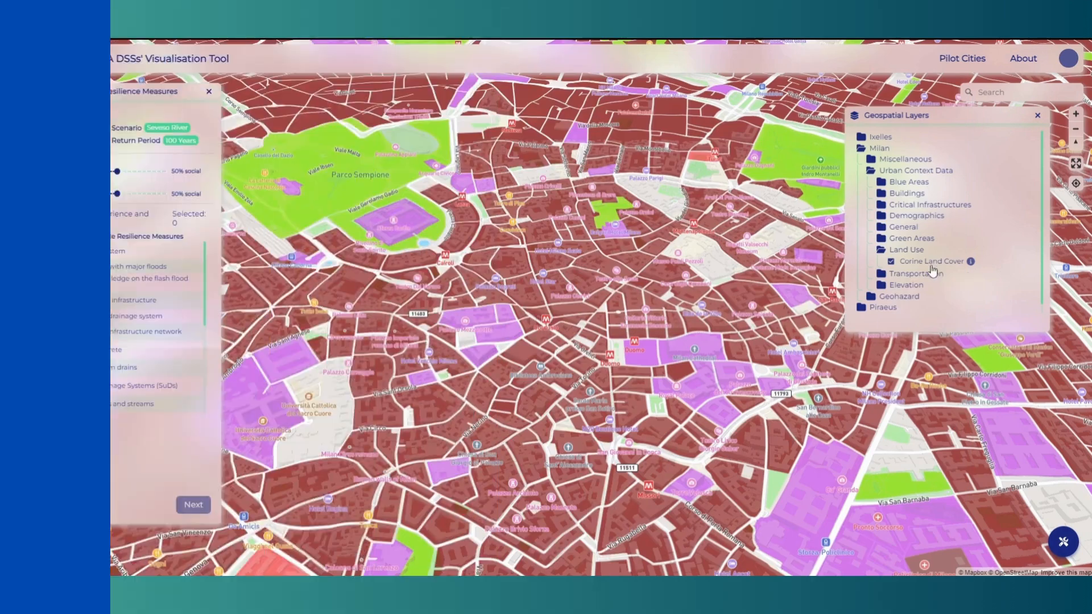
left_click(891, 262)
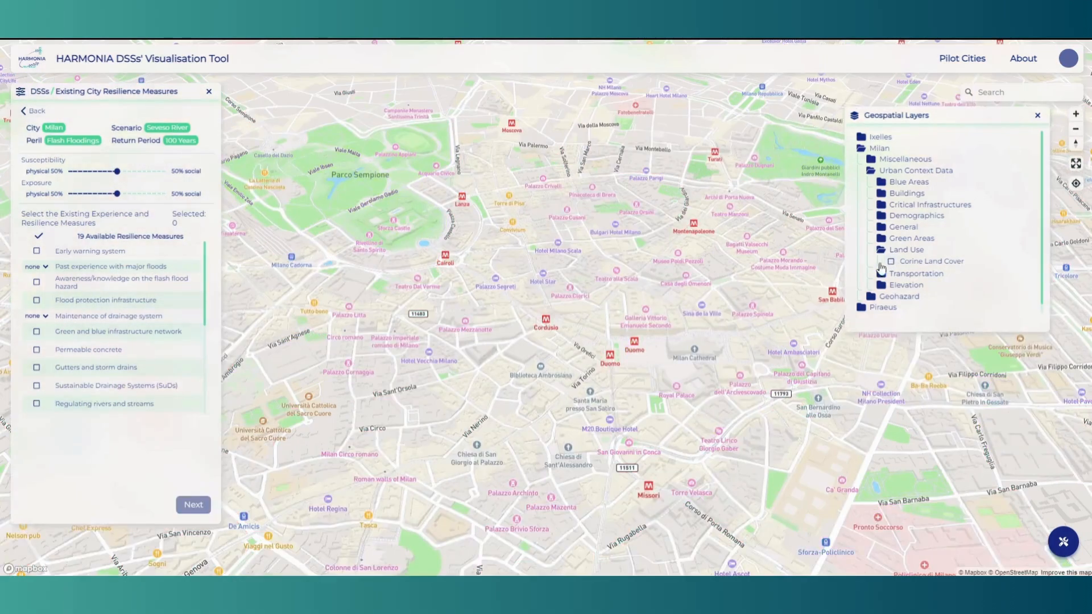
scroll(645, 357, "down", 5)
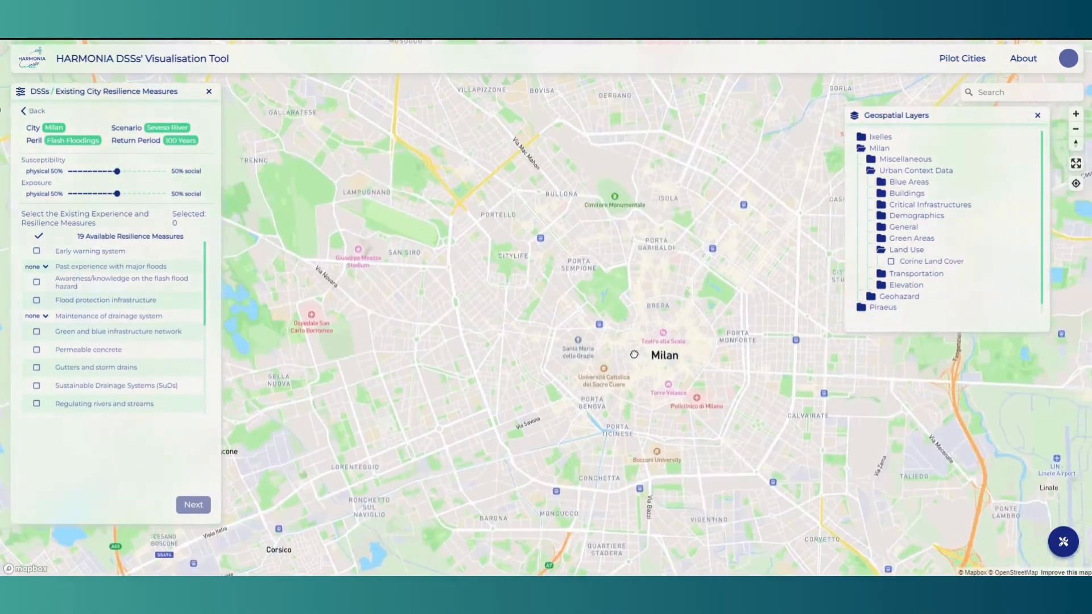
left_click_drag(645, 357, 571, 349)
left_click(1037, 115)
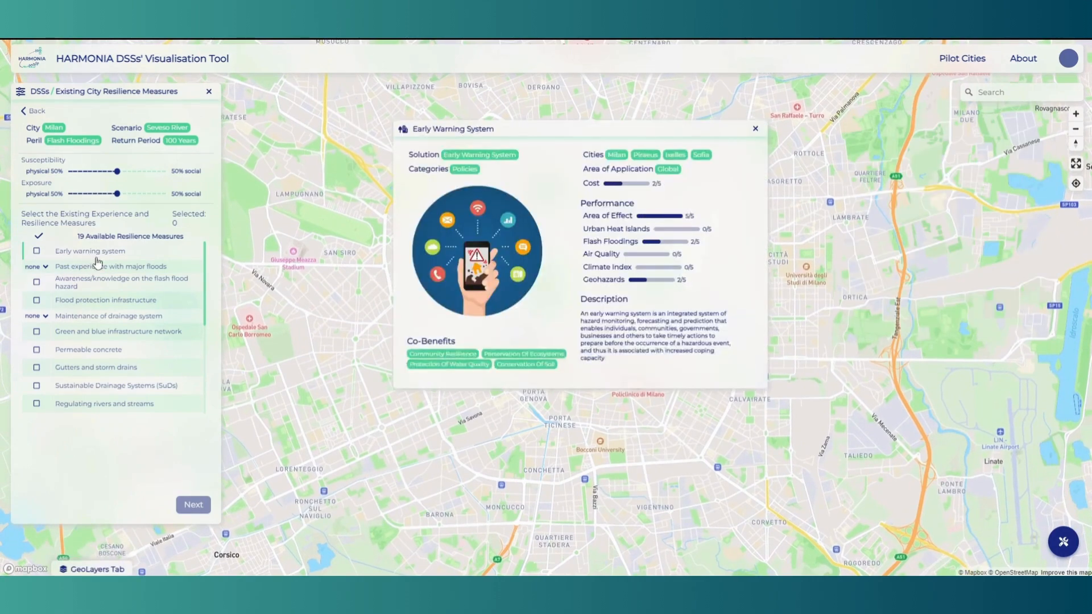
Browse the available resilience measures, set past experience with major floods to every year, and close the measure's details.
mouse_move(93, 271)
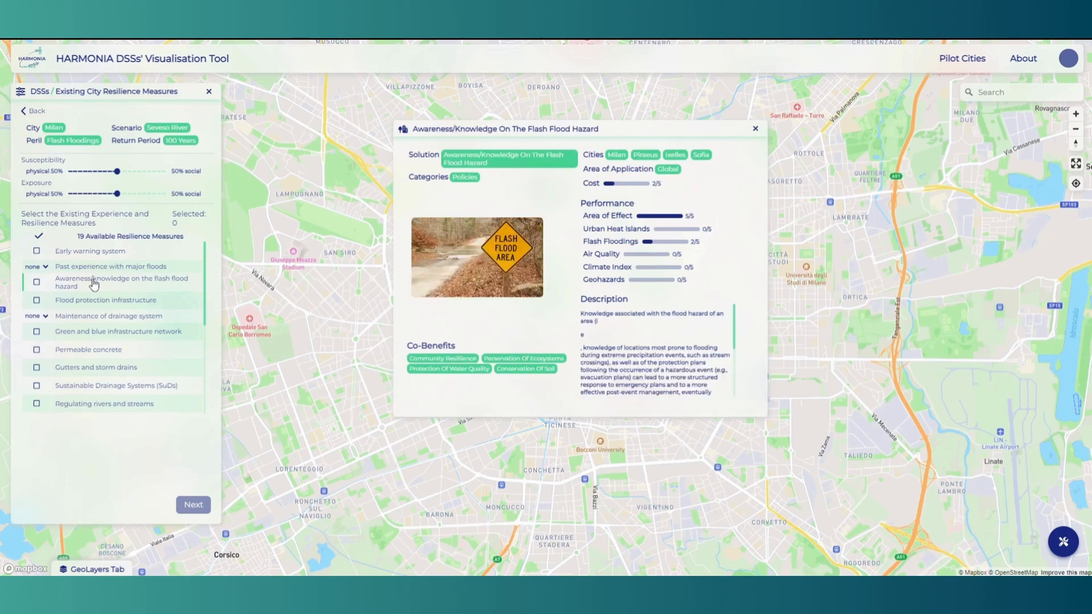
scroll(93, 360, "down", 1)
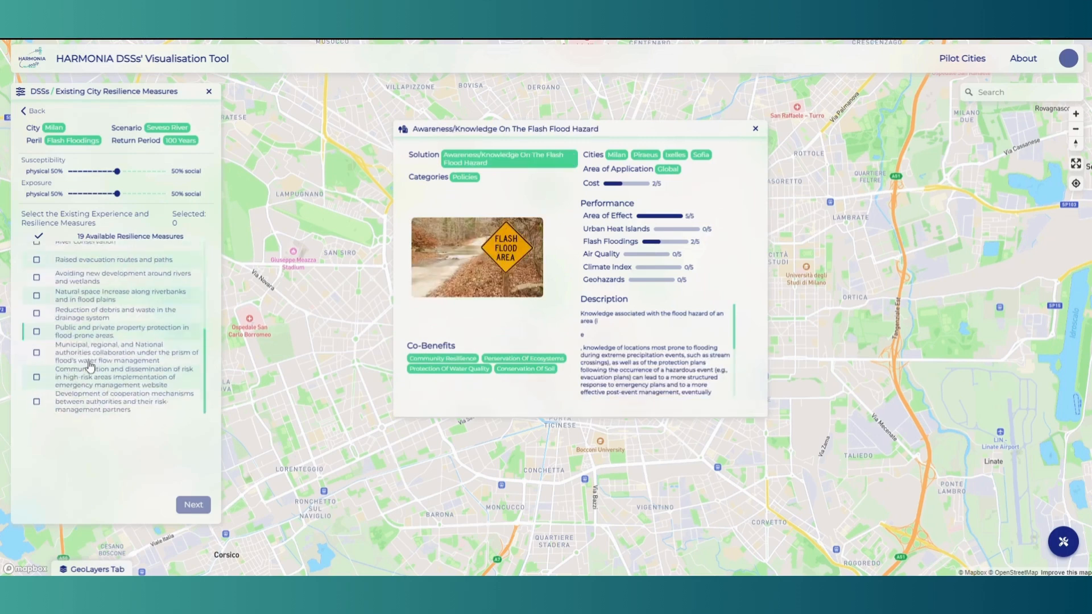
mouse_move(94, 365)
scroll(91, 358, "up", 1)
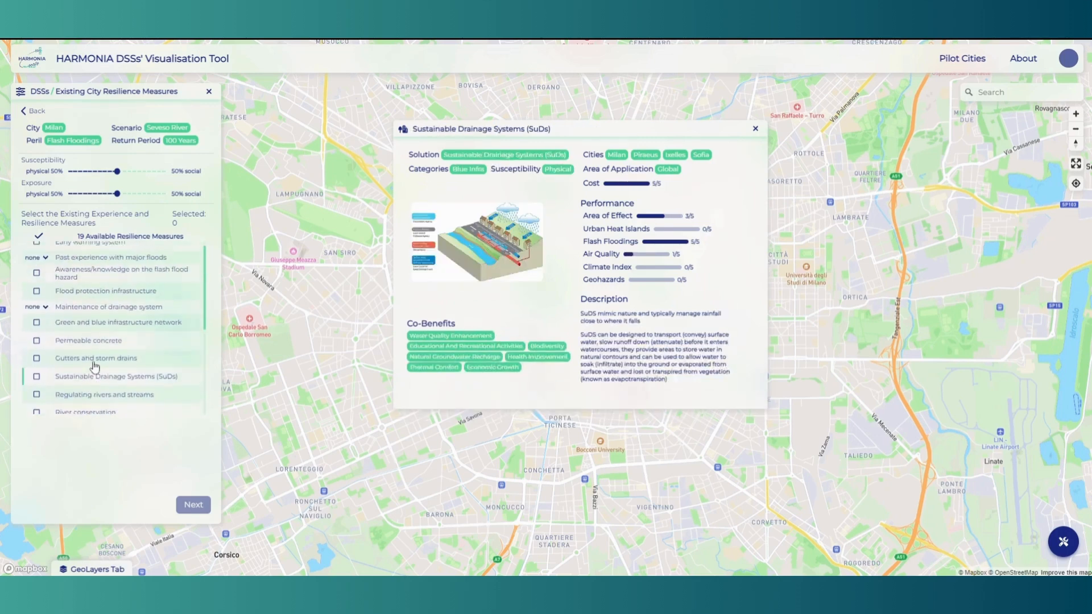
left_click(46, 267)
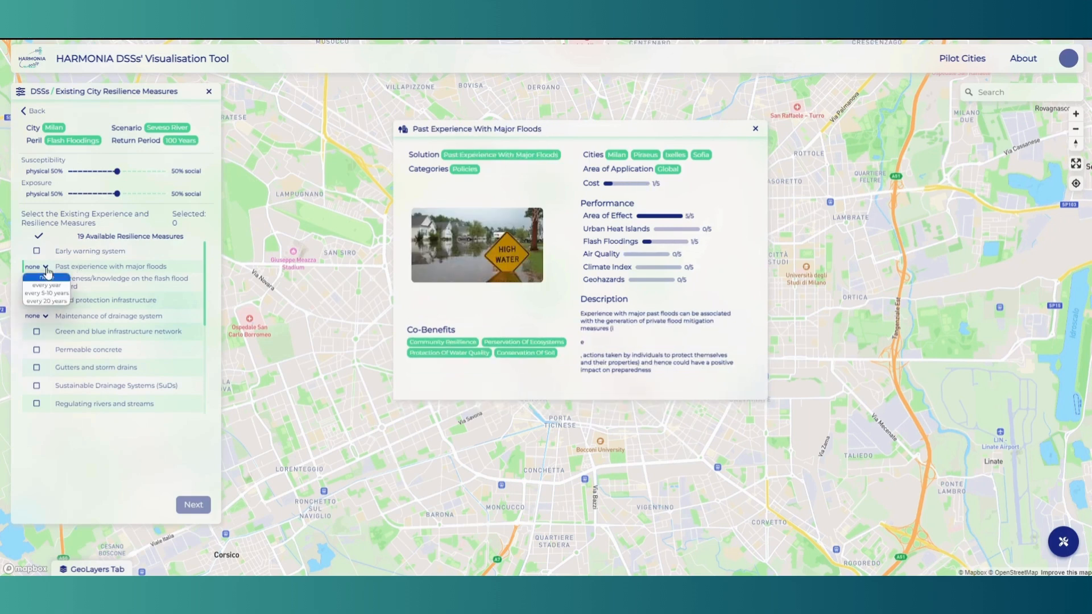
left_click(54, 285)
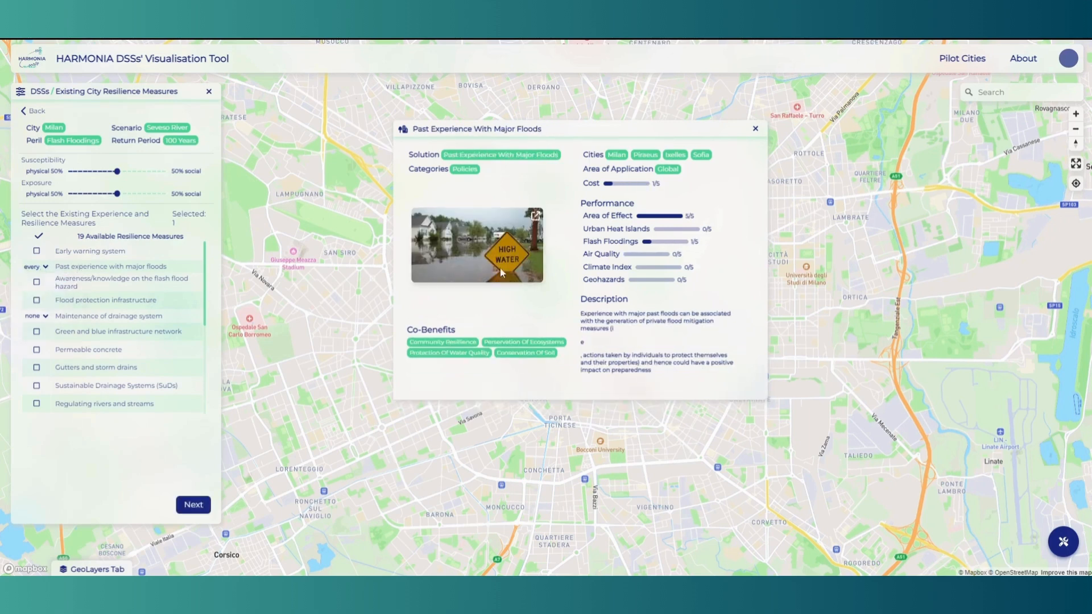
left_click(756, 130)
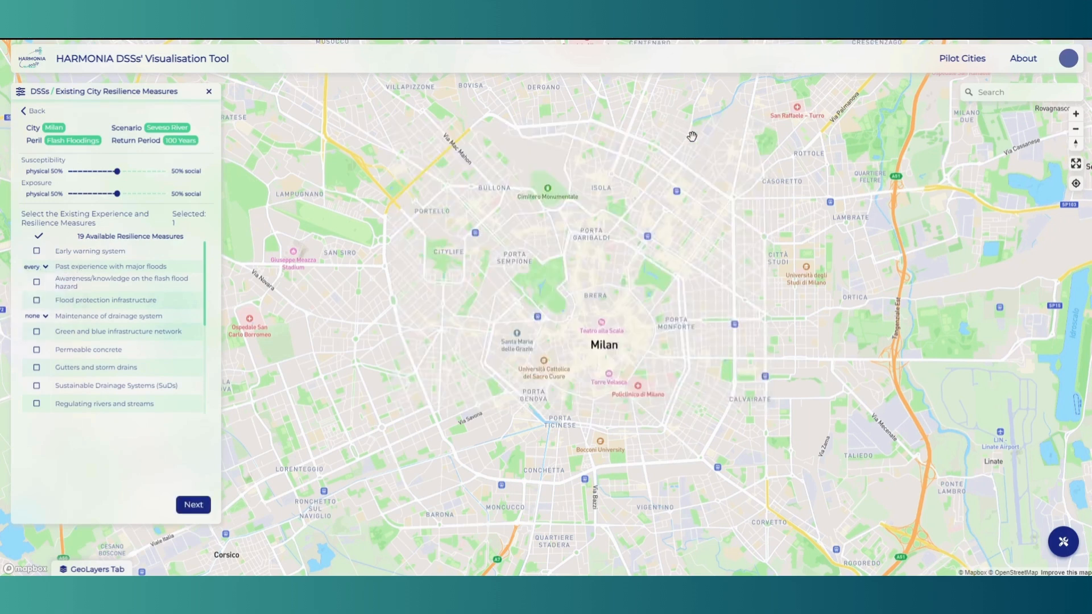
Adjust the physical and social balance of susceptibility and exposure, and proceed to the risk score and cost settings.
left_click_drag(117, 172, 102, 194)
left_click(188, 506)
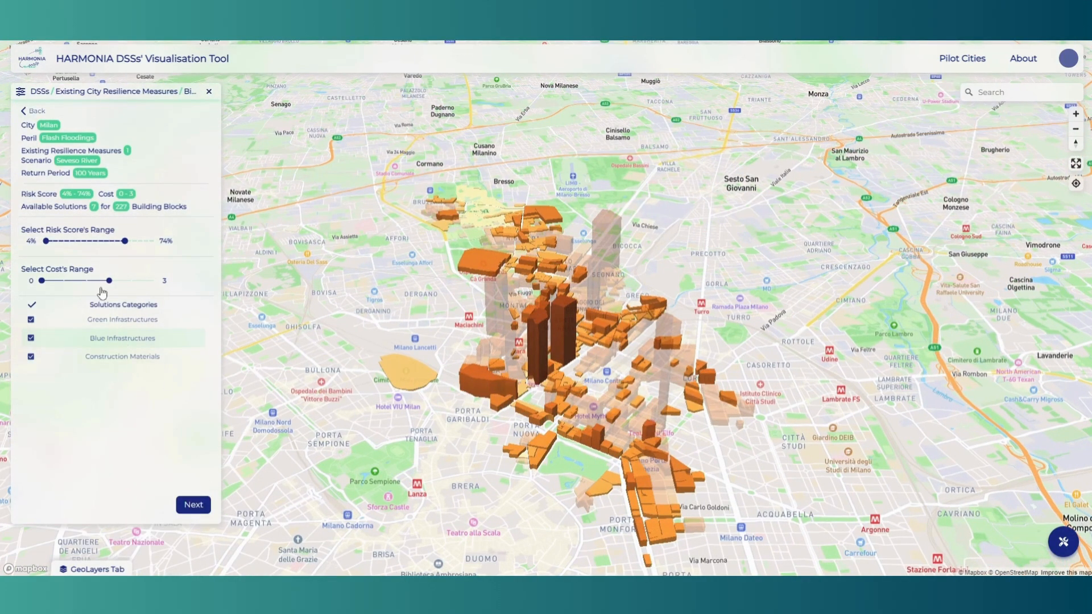
Try narrower filters: a risk score of 4–54%, and one of 35–74% with the maximum cost lowered to 2 and 1.
left_click_drag(125, 243, 102, 244)
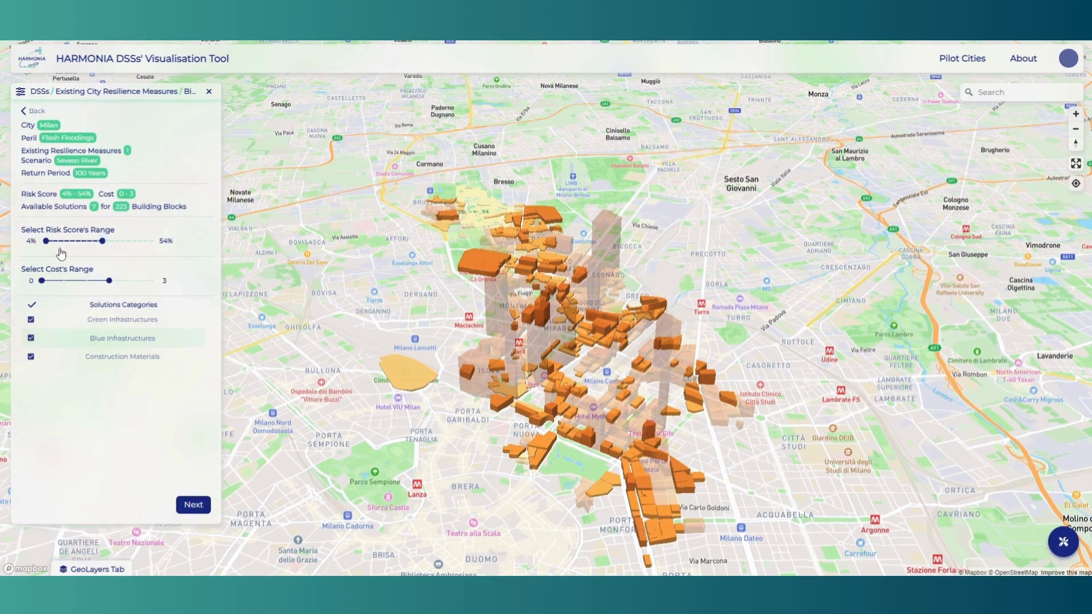
left_click_drag(49, 246, 86, 281)
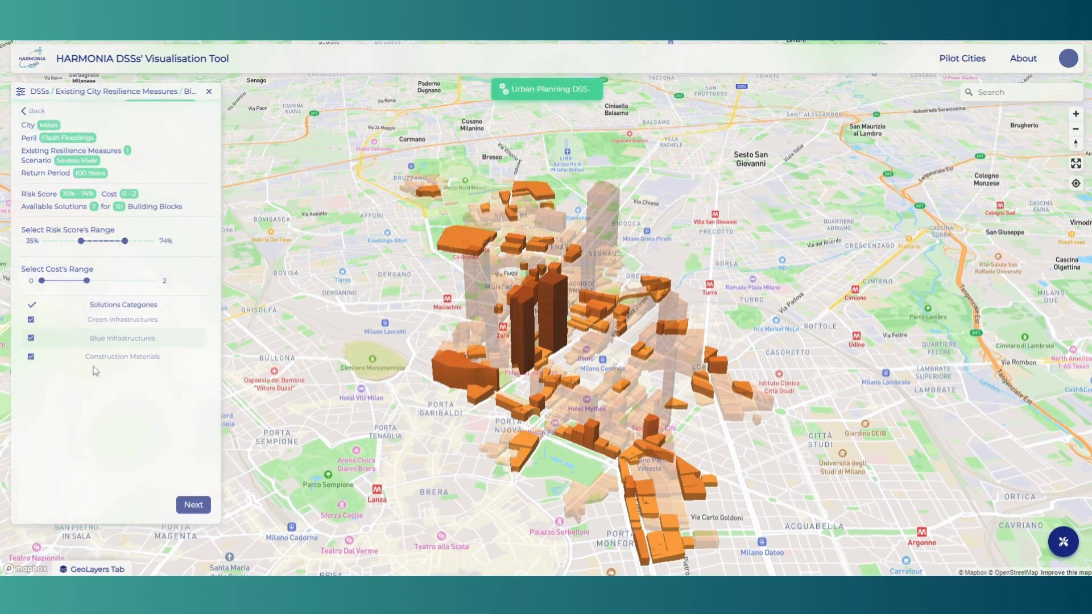
key("Left")
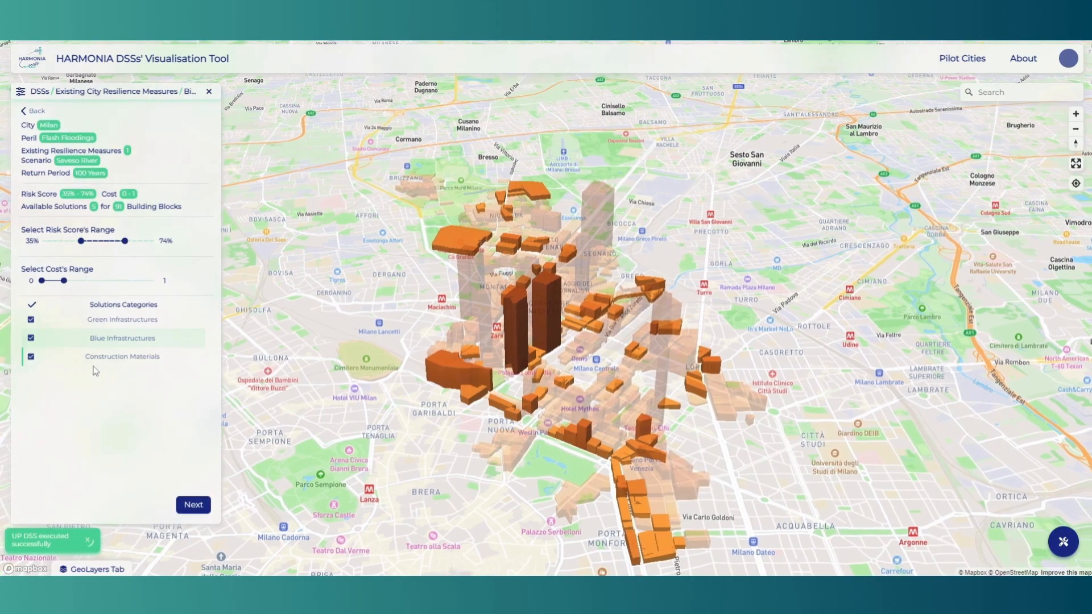
Set the risk score range to 15–74% and the cost range to 0–3, and proceed to the scenario setup.
left_click_drag(80, 241, 58, 241)
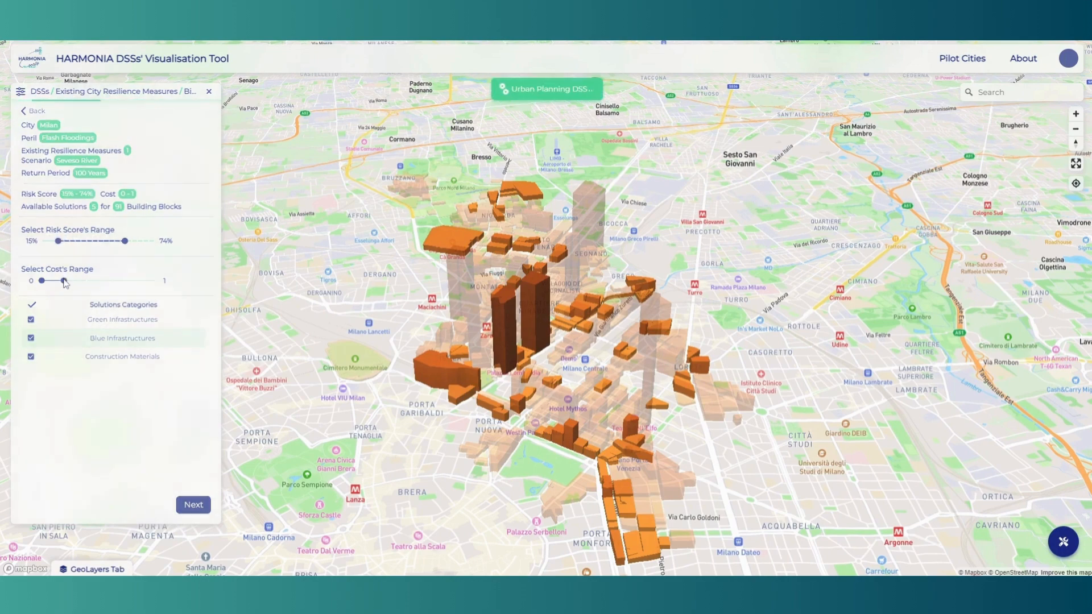
left_click_drag(64, 281, 131, 281)
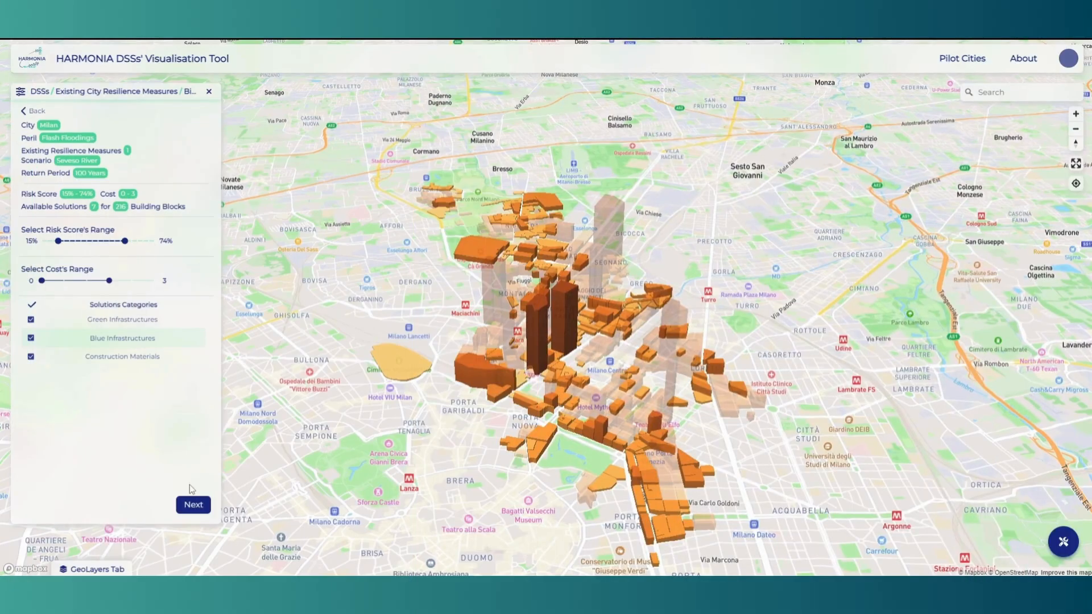
left_click(192, 504)
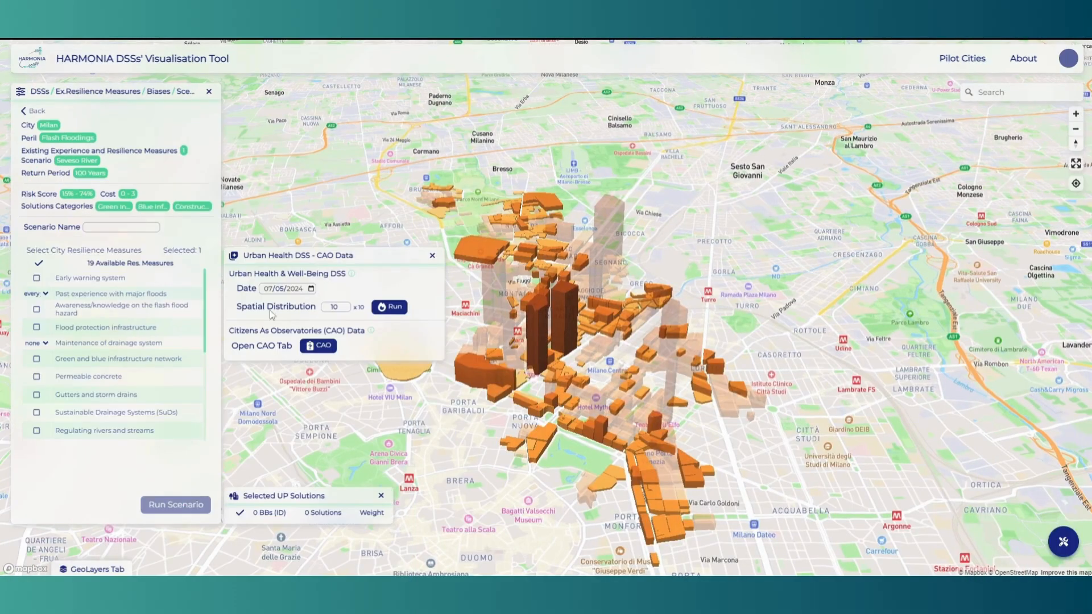
Close the Urban Health DSS - CAO Data window and select the flat yellow building block to list its urban planning solutions.
left_click_drag(299, 257, 299, 92)
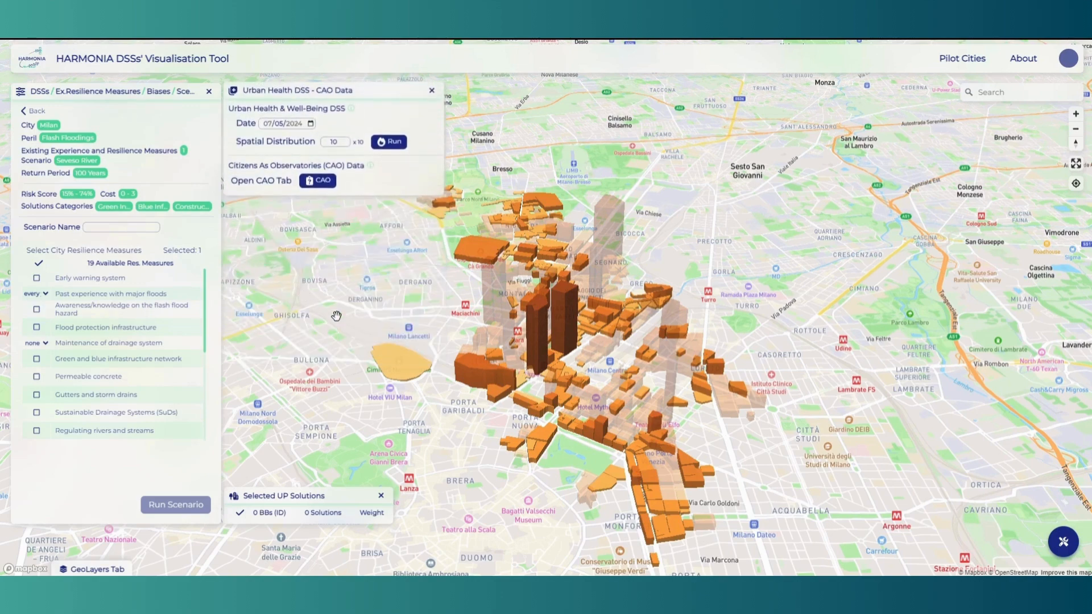
left_click(431, 91)
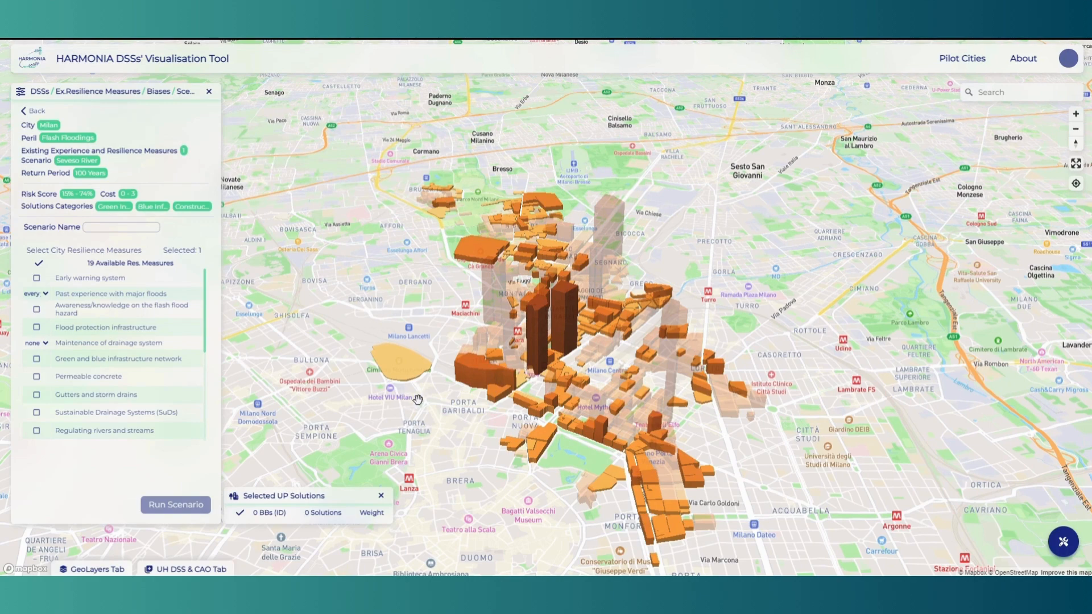
left_click(406, 363)
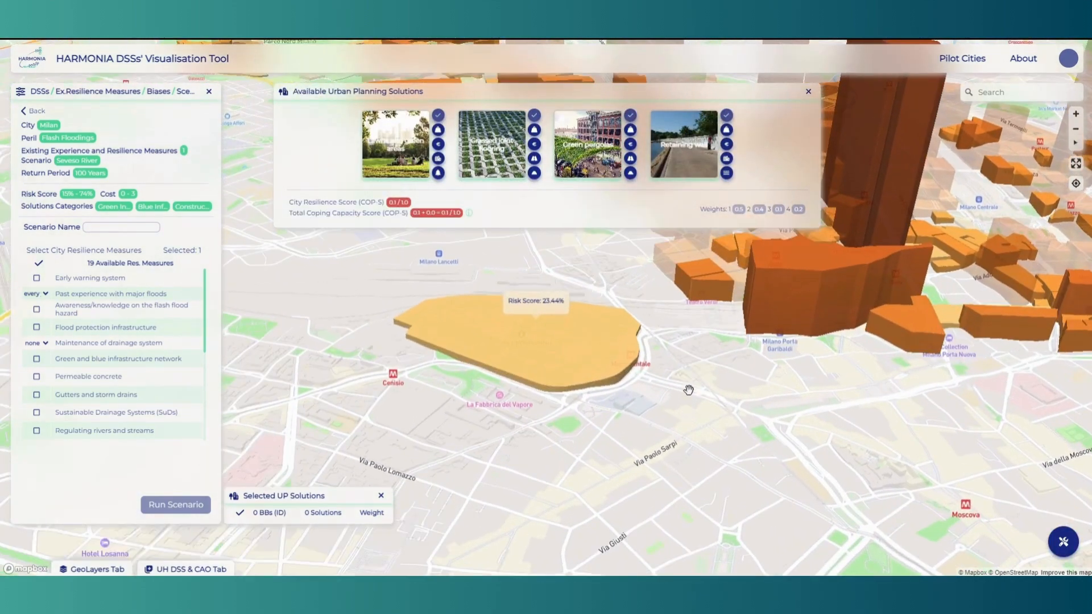
Review the yellow block's available planning solutions, add Lawns and green areas to the selection, and close the solutions list.
left_click(396, 145)
left_click_drag(561, 146, 814, 258)
left_click(503, 144)
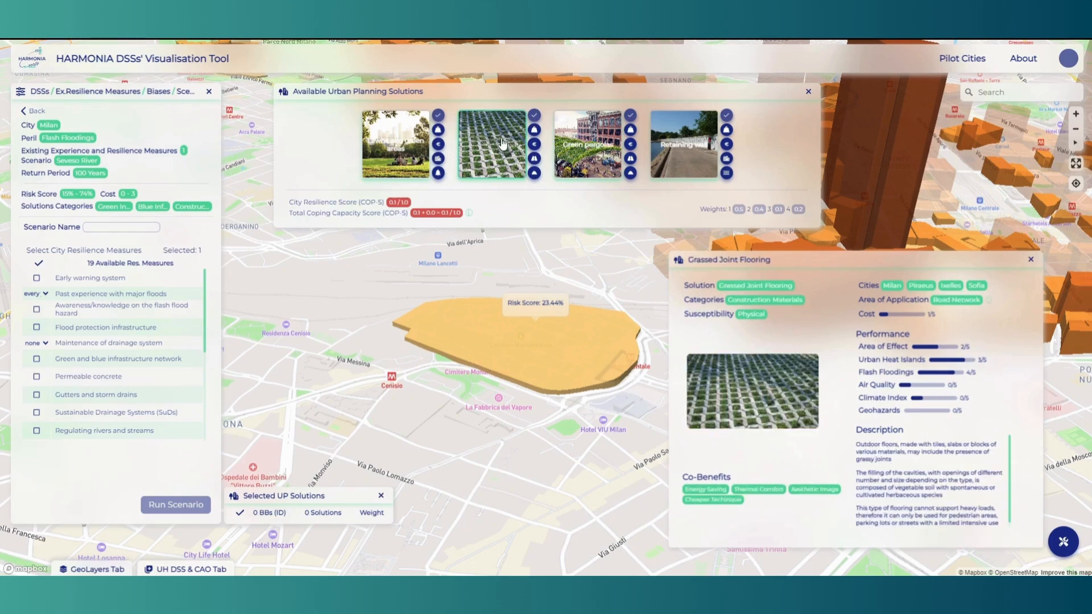
left_click(587, 145)
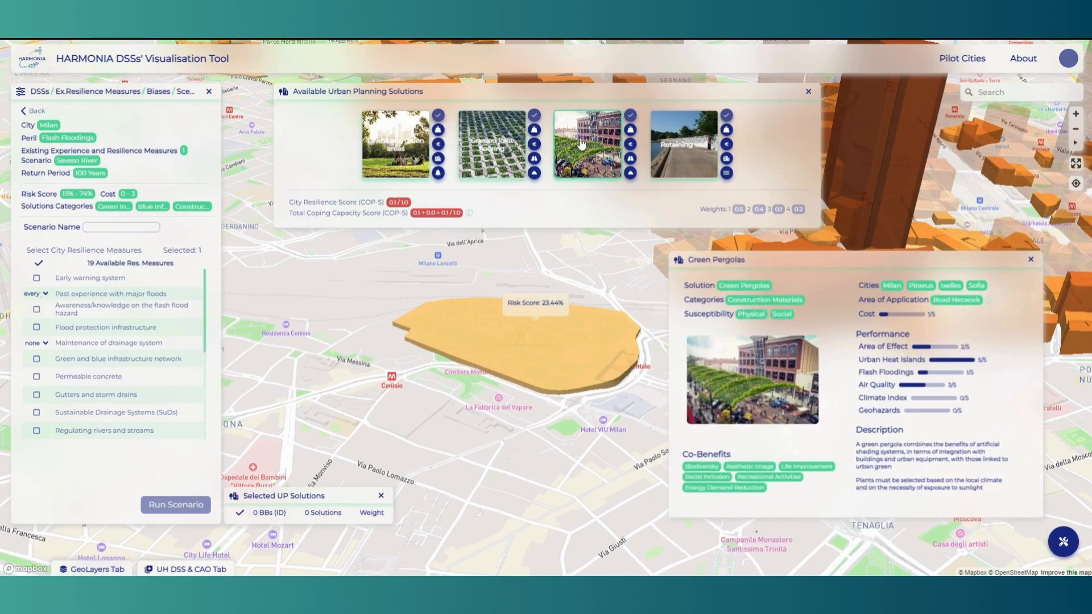
left_click(660, 149)
left_click(421, 132)
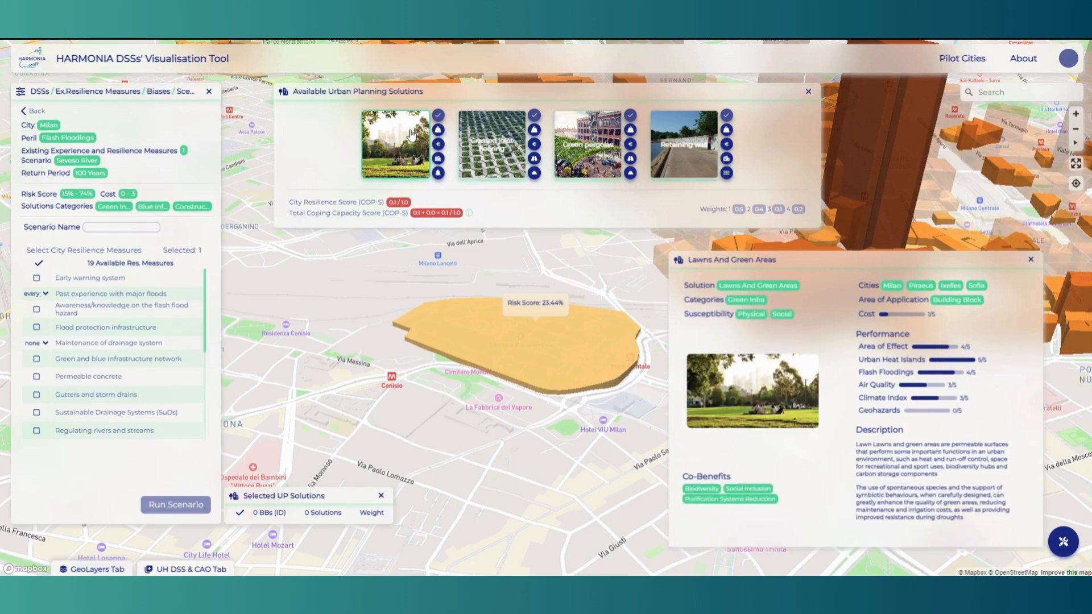
left_click(438, 116)
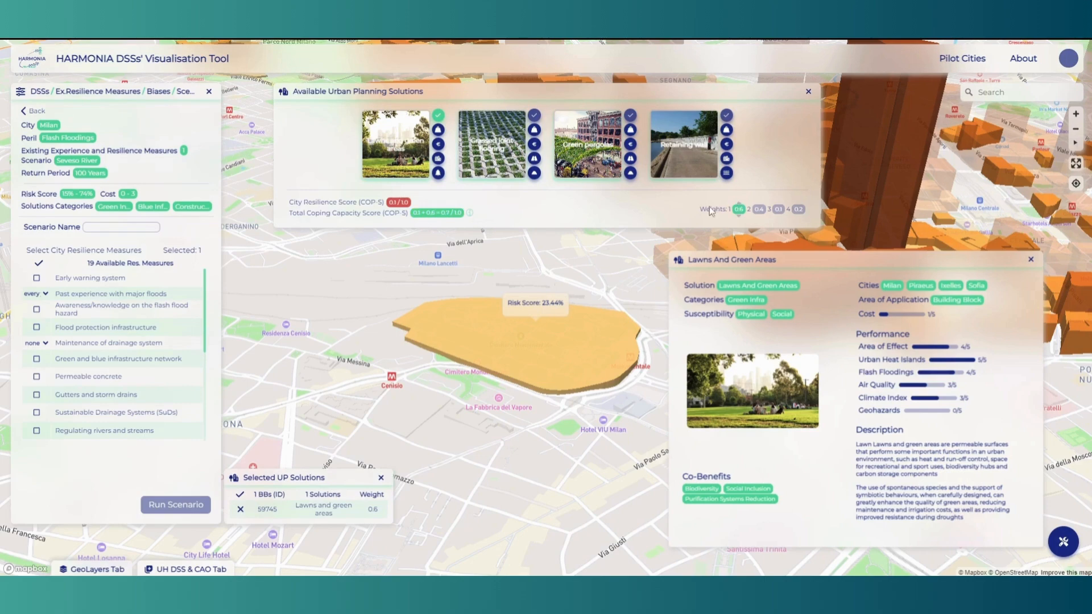
left_click(808, 92)
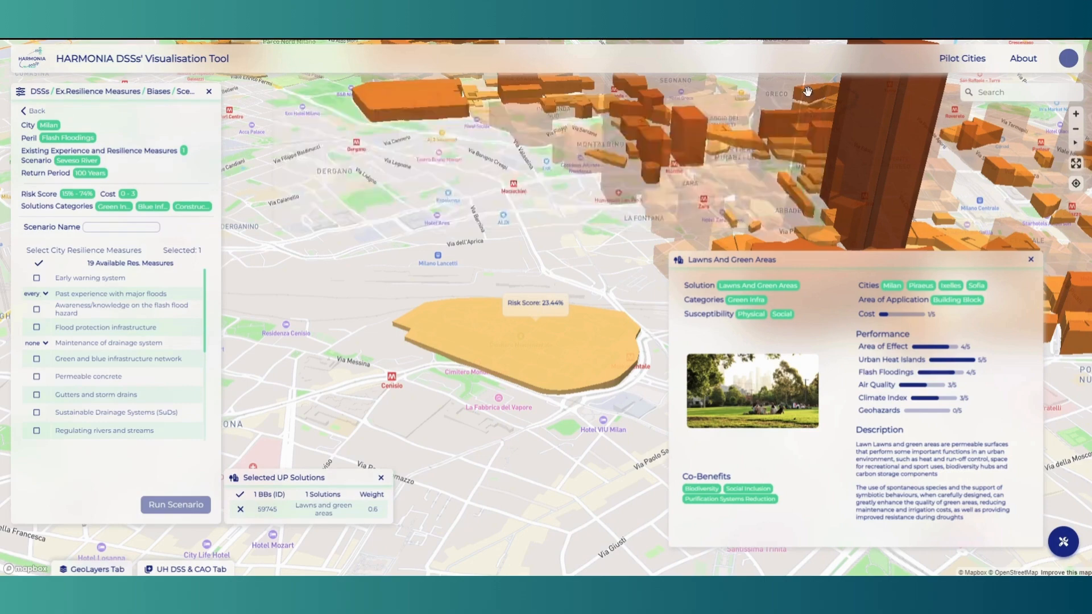
Select the large dark orange building block beside Milano Porta Garibaldi and add Green pergolas to its selected solutions.
left_click_drag(562, 281, 369, 327)
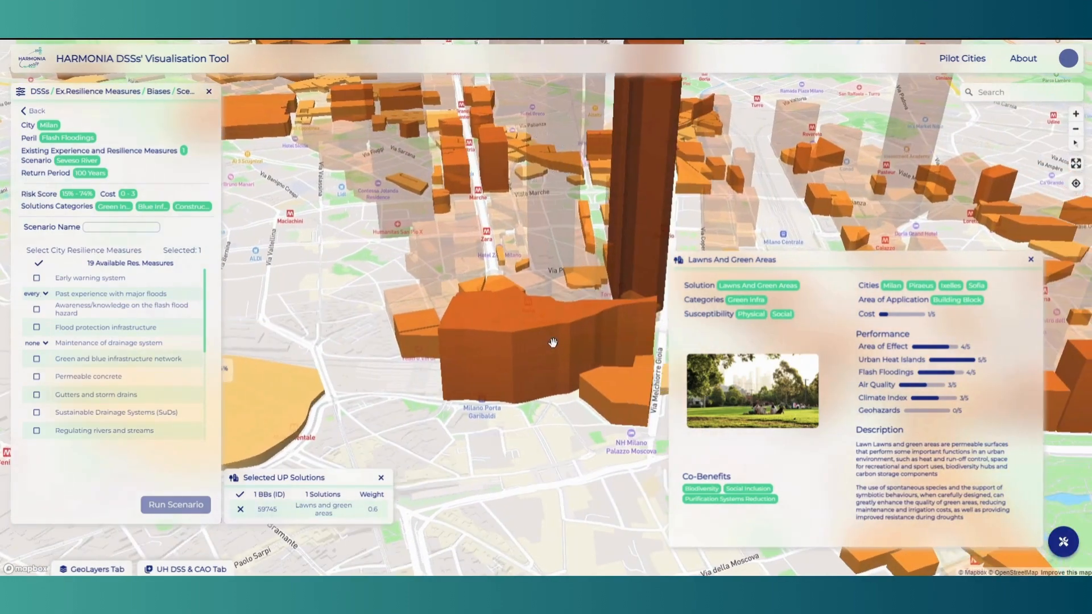
left_click(553, 347)
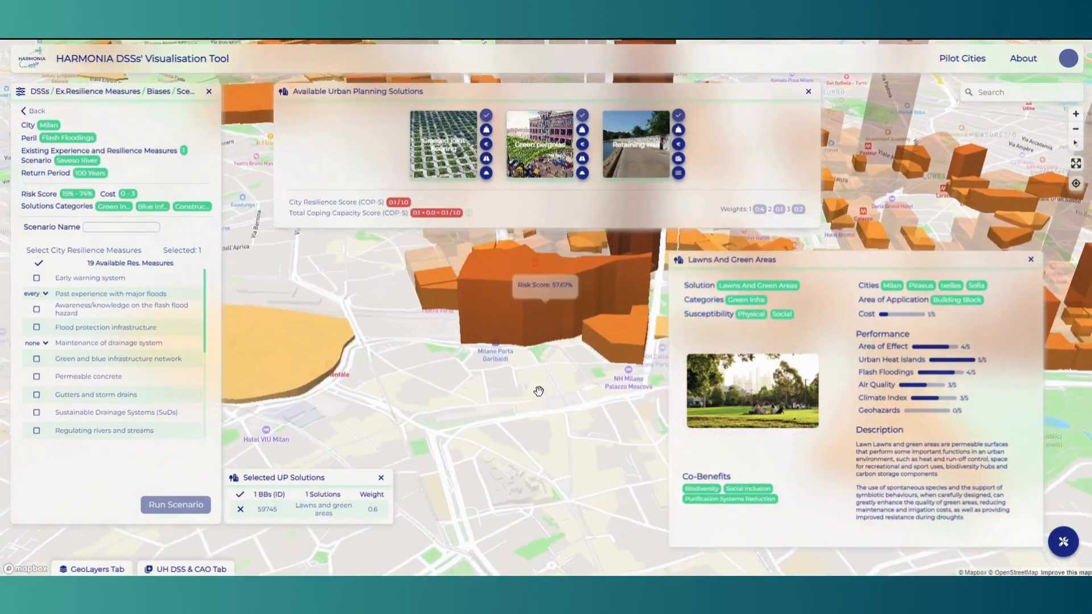
left_click(1030, 260)
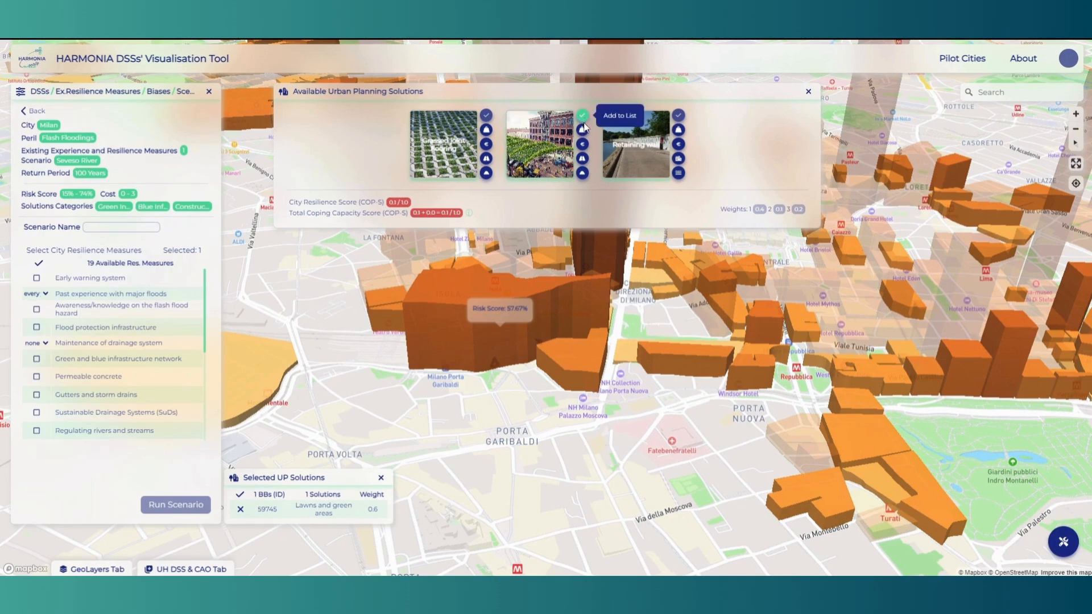
mouse_move(584, 131)
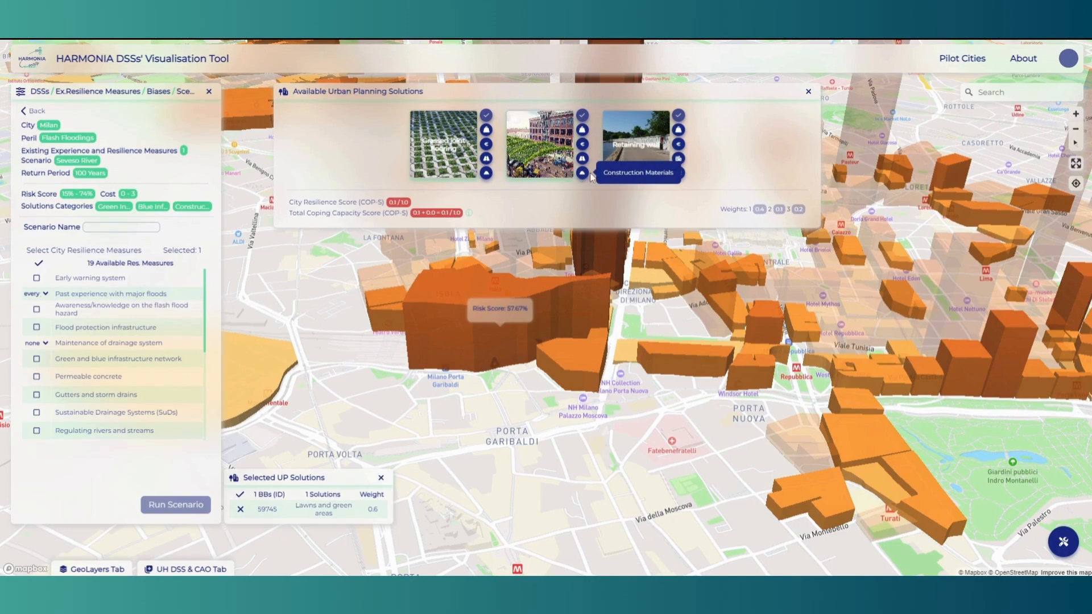
left_click(582, 116)
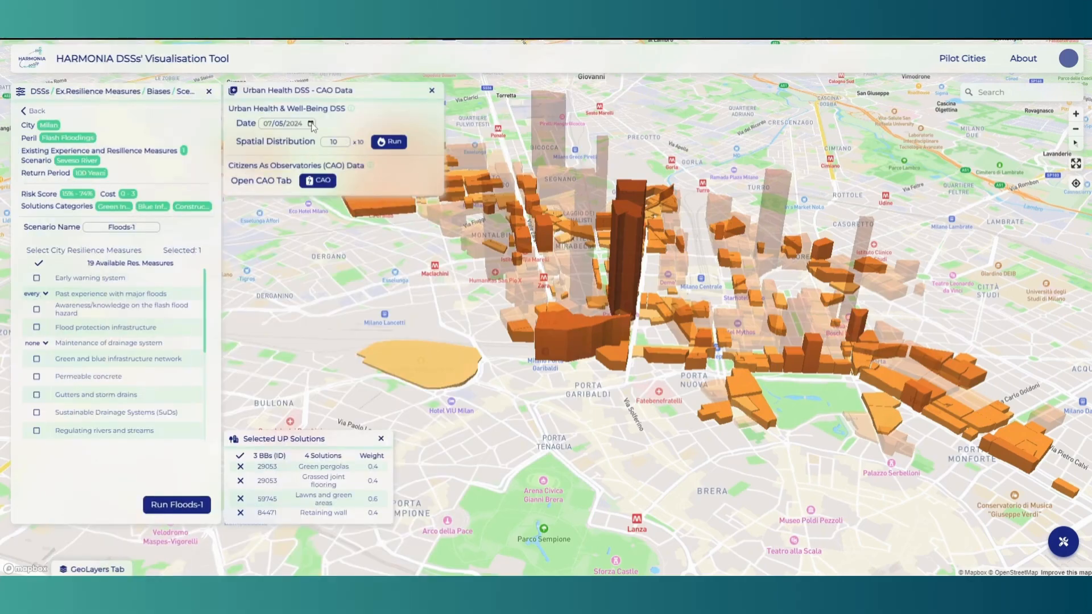
Run the Urban Health & Well-Being DSS for 07/17/2024 with a spatial distribution of 100 x 100.
left_click(311, 123)
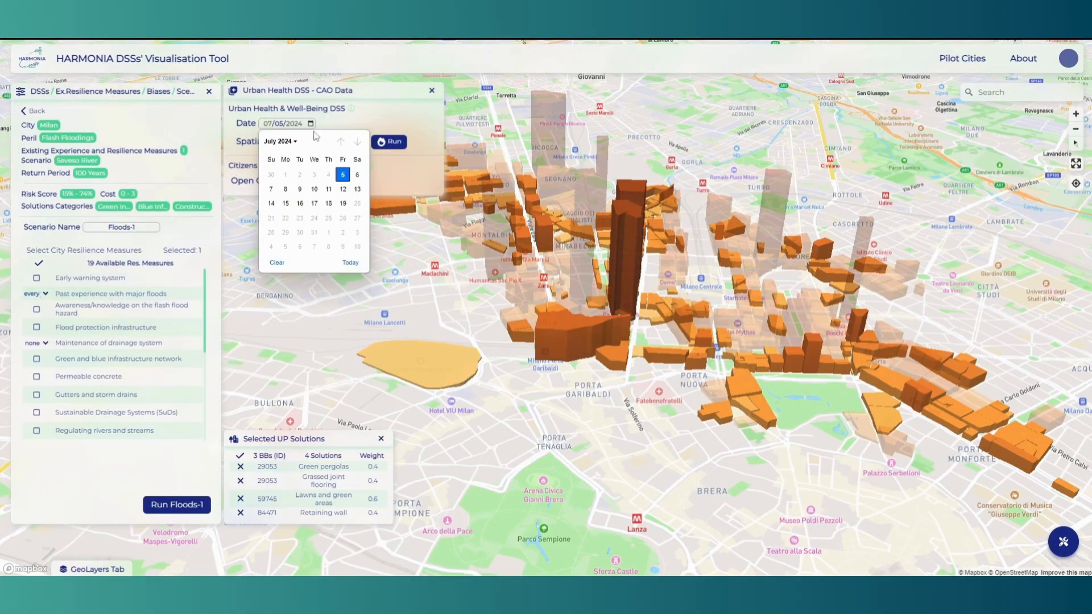
left_click(315, 203)
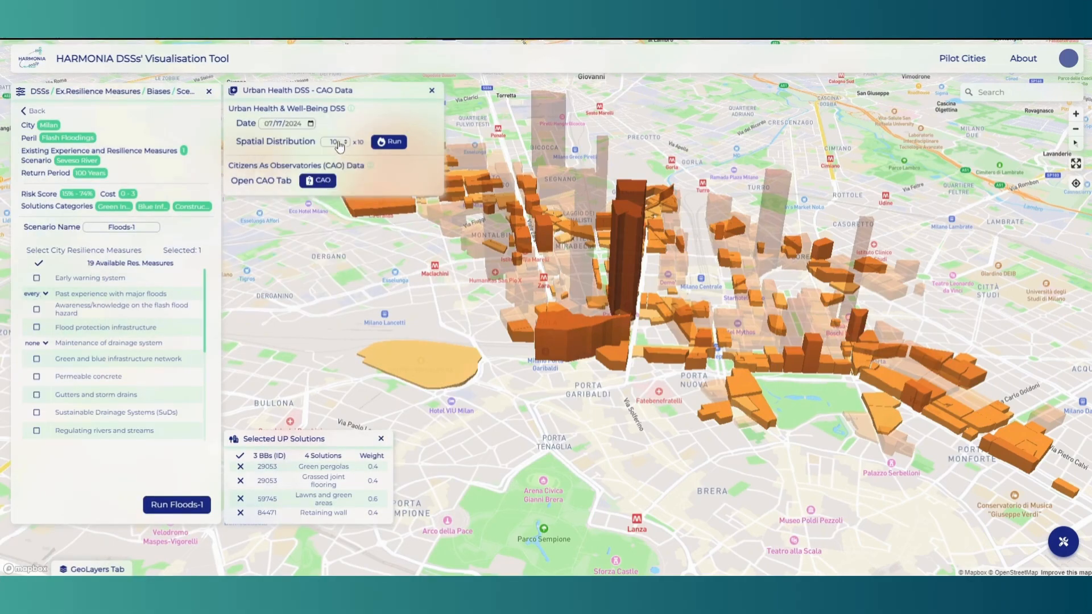
type("0")
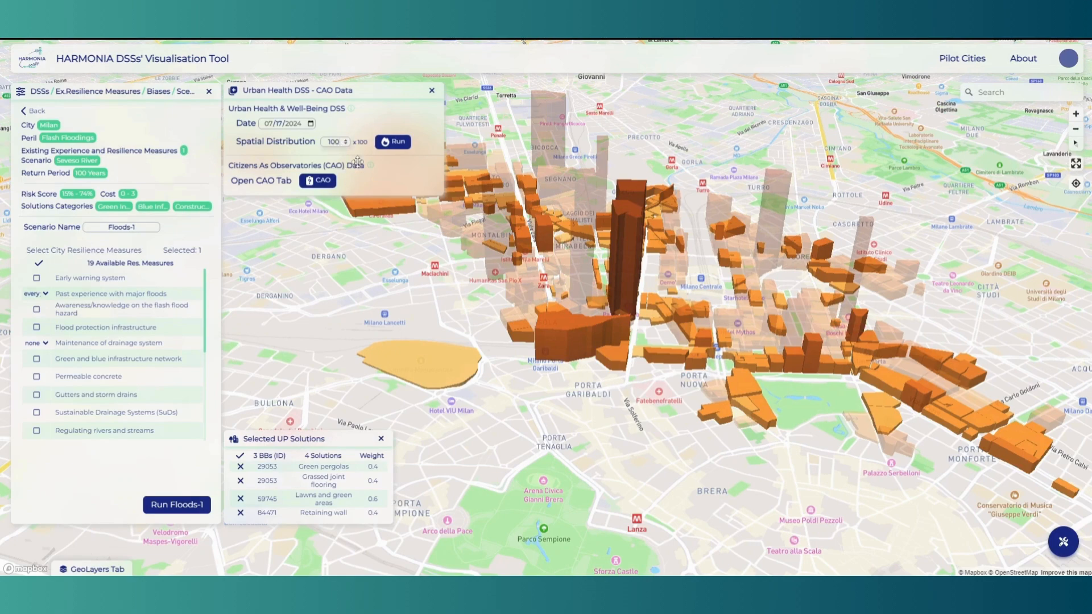
left_click(393, 144)
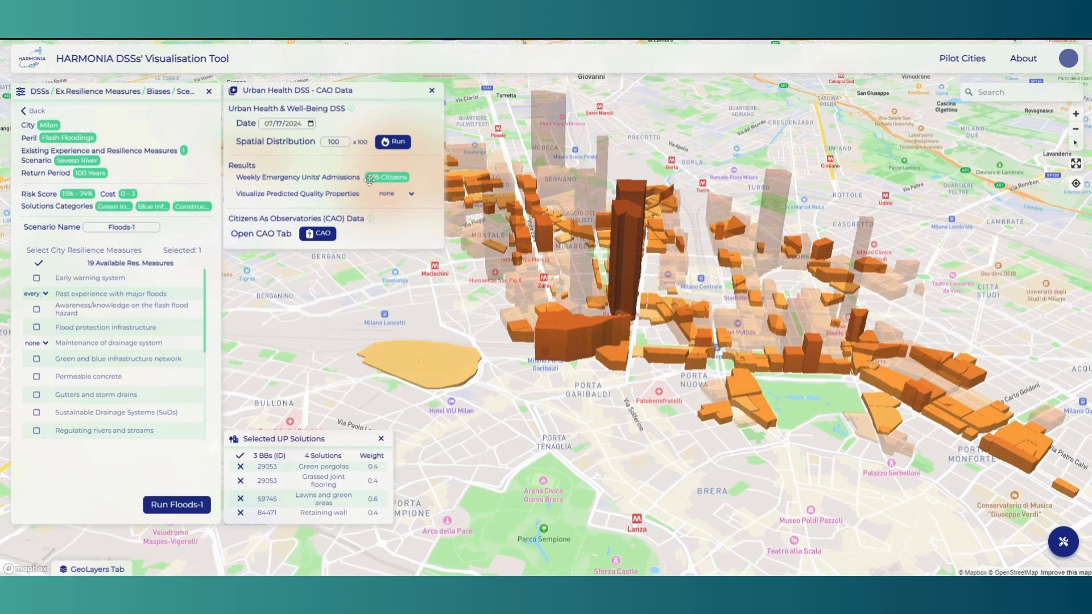
Visualize the predicted health_hazard property on the map and examine its values around the building blocks.
left_click(409, 195)
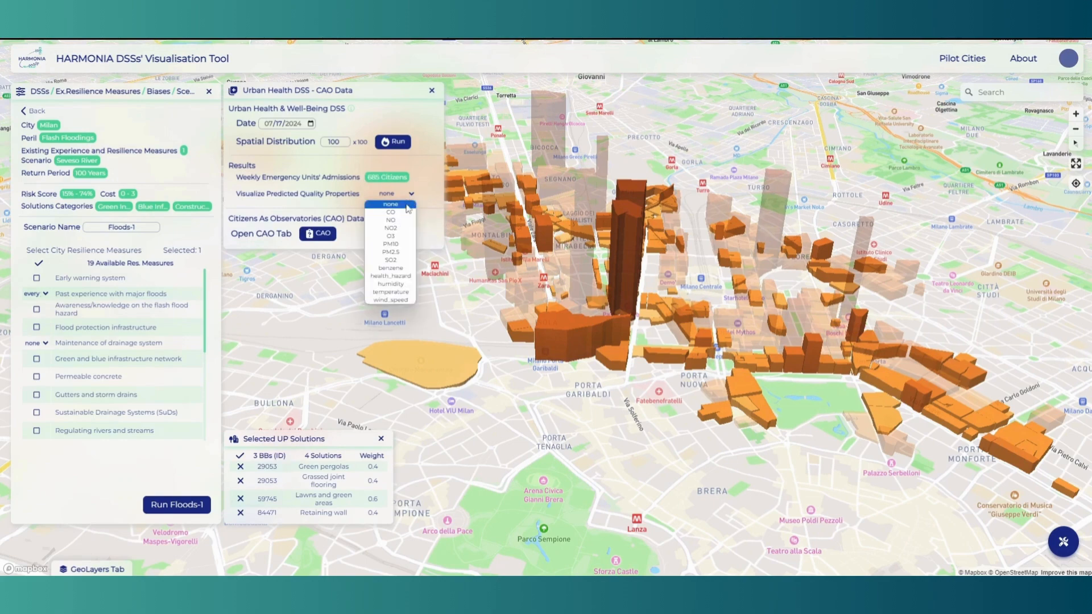
left_click(404, 276)
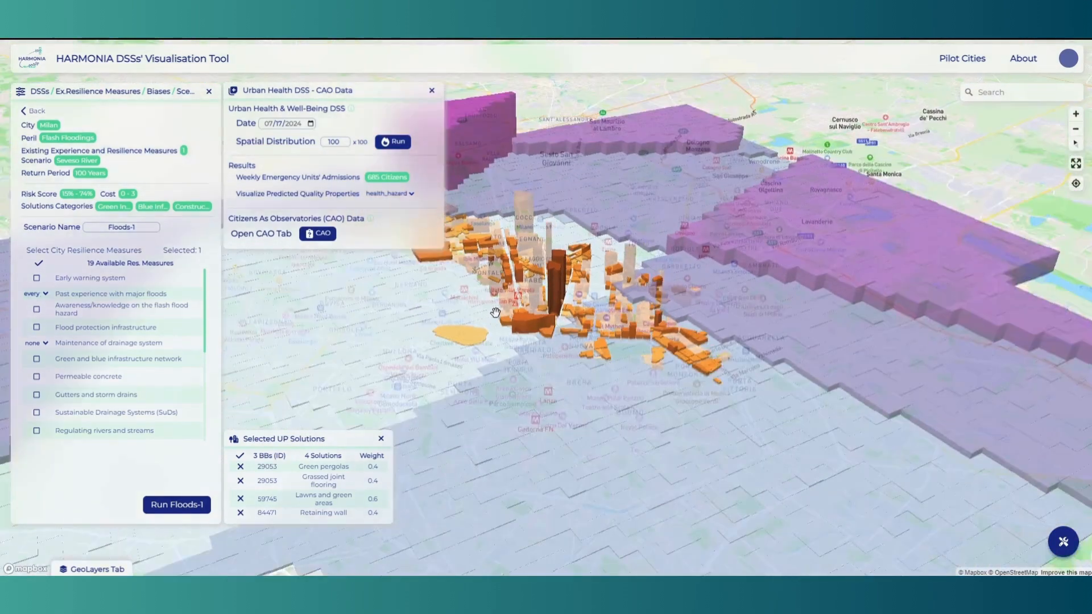
scroll(531, 389, "down", 5)
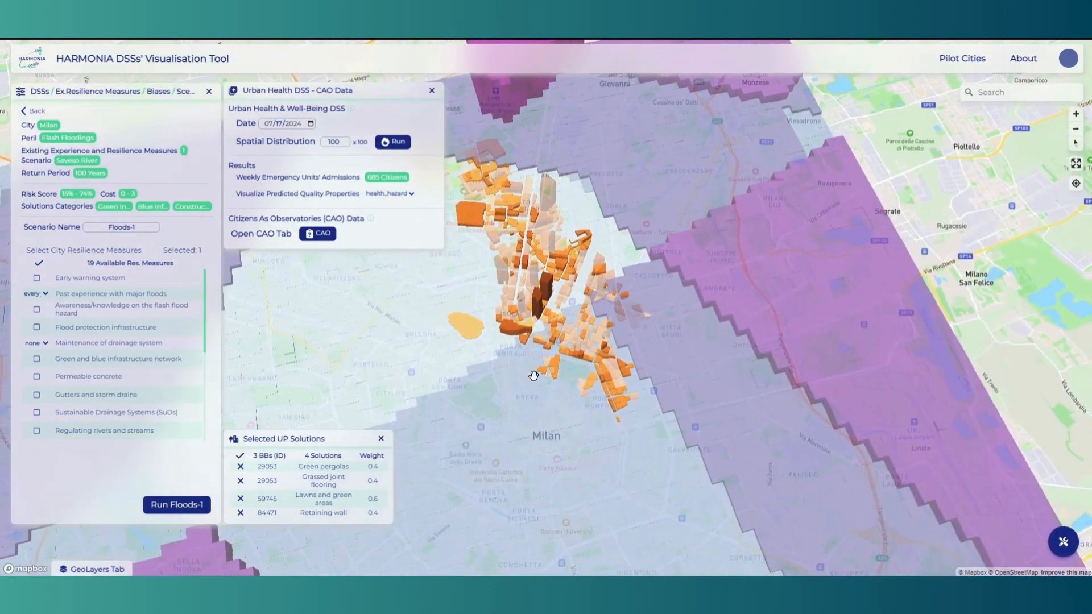
scroll(486, 315, "up", 5)
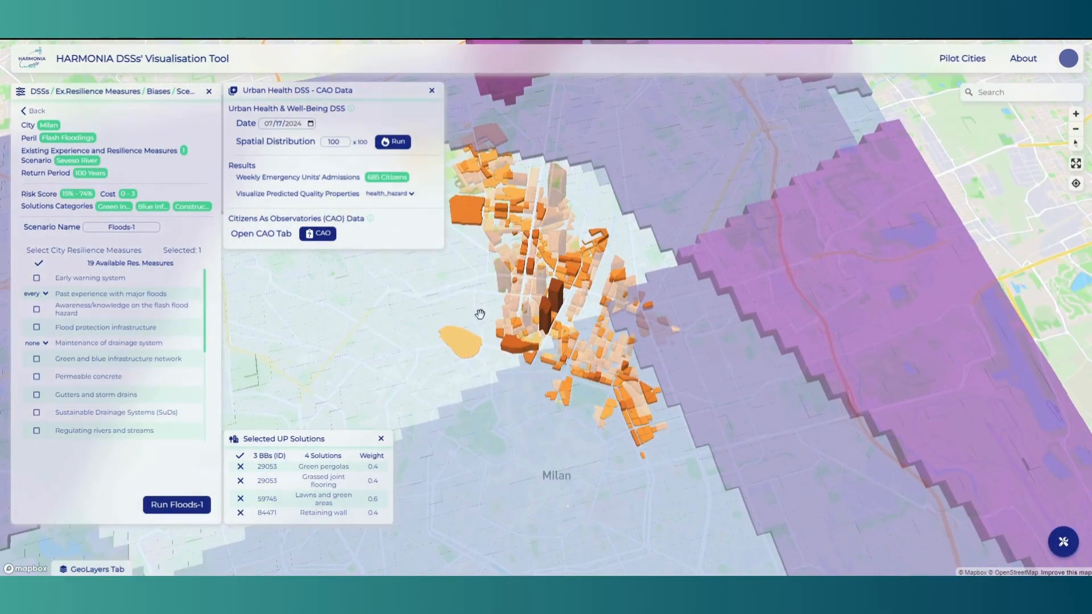
scroll(486, 314, "up", 5)
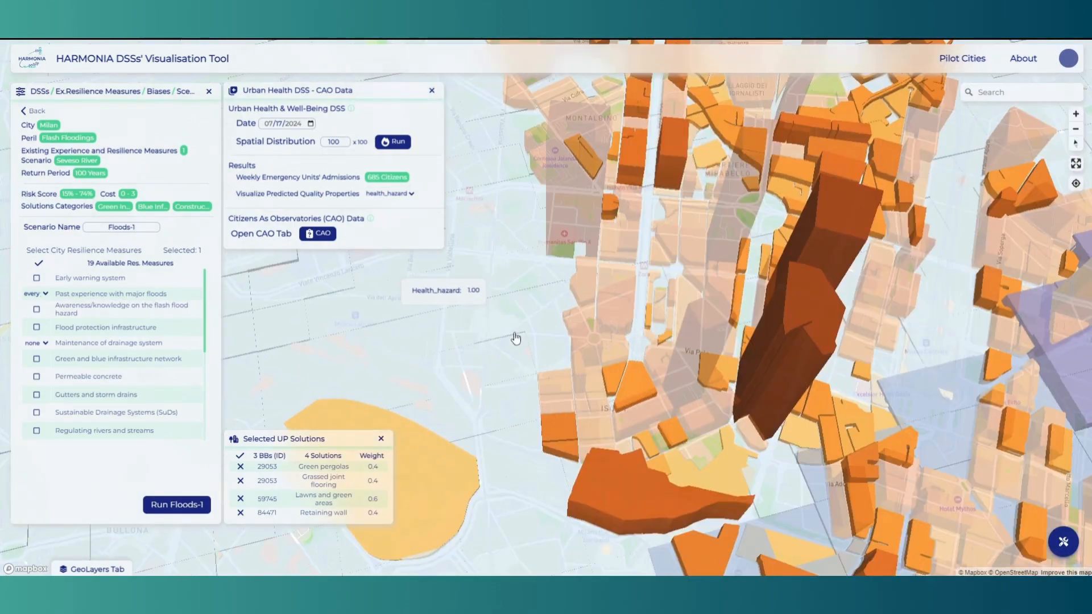
mouse_move(507, 514)
left_mouse_down()
mouse_move(477, 512)
mouse_move(471, 442)
left_mouse_up()
scroll(730, 428, "down", 3)
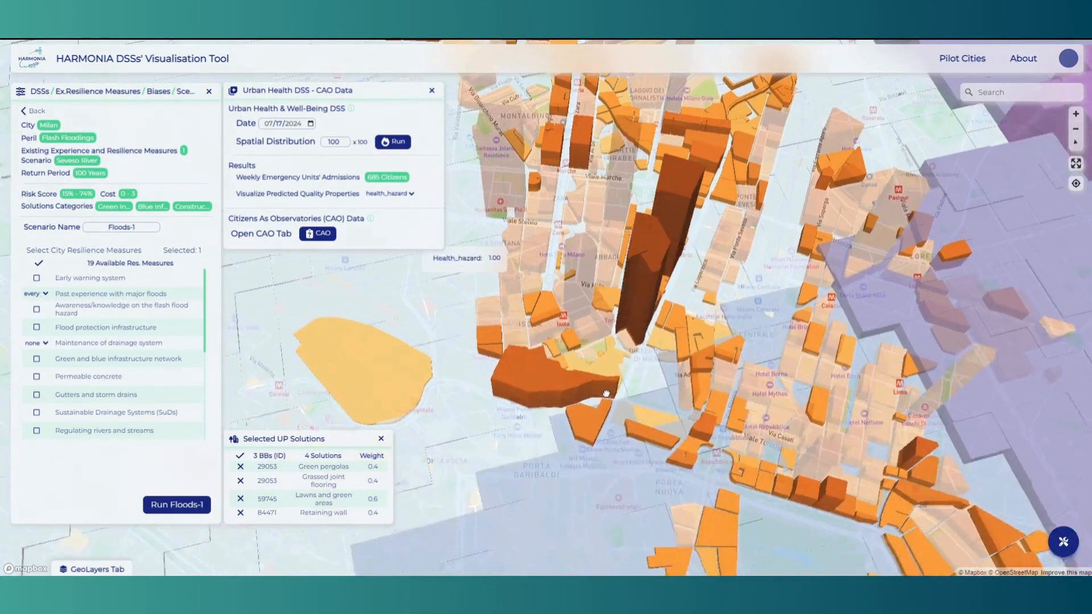
scroll(561, 482, "down", 3)
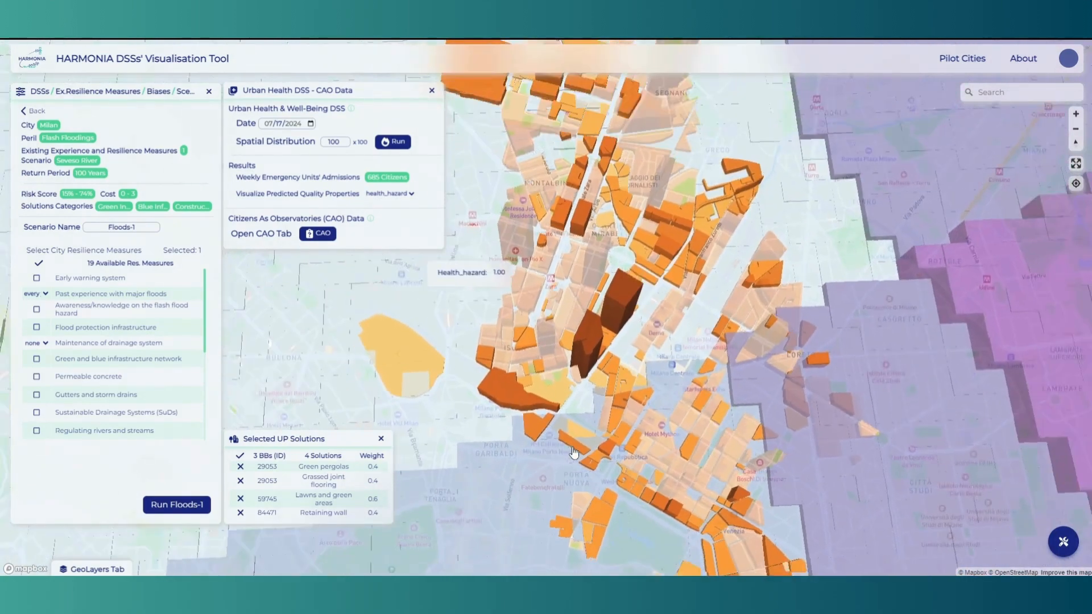
Visualize the predicted CO distribution over Milan, then switch the predicted property to PM2.5.
left_click(409, 199)
left_click(405, 210)
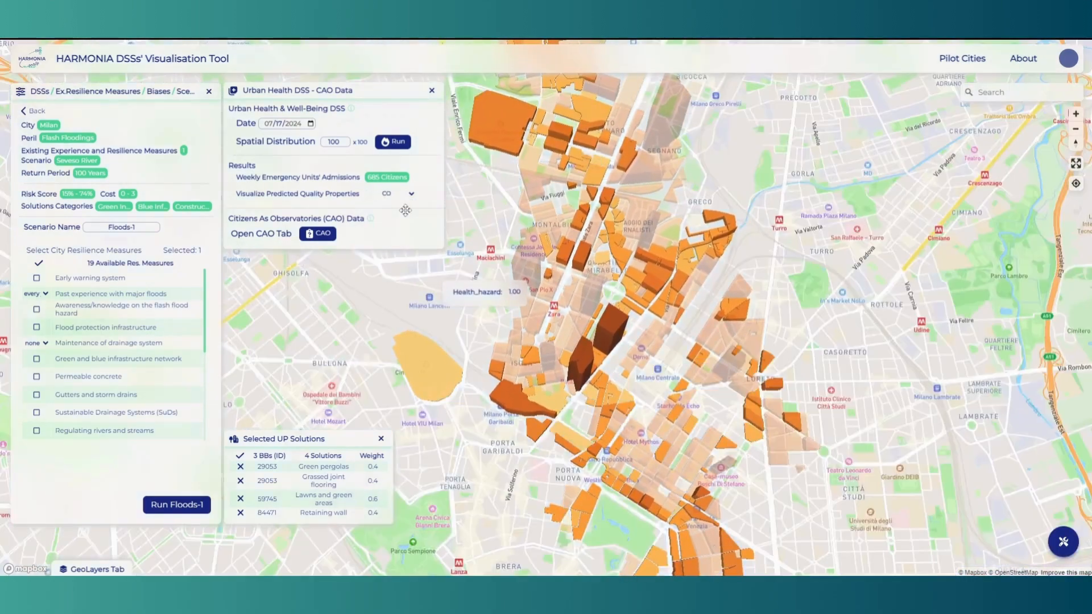
scroll(497, 451, "down", 10)
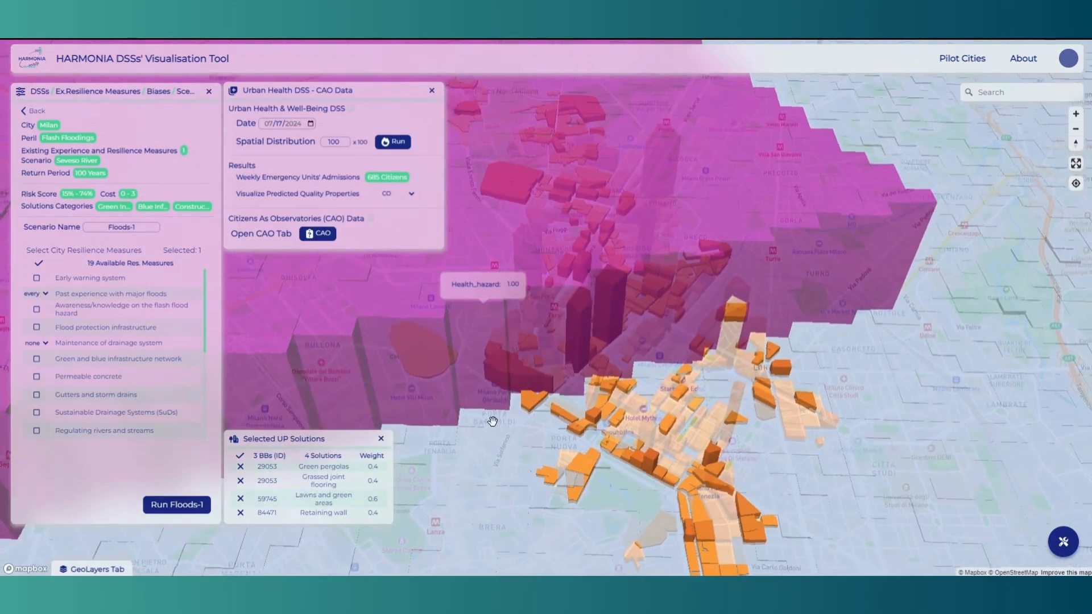
scroll(492, 421, "up", 5)
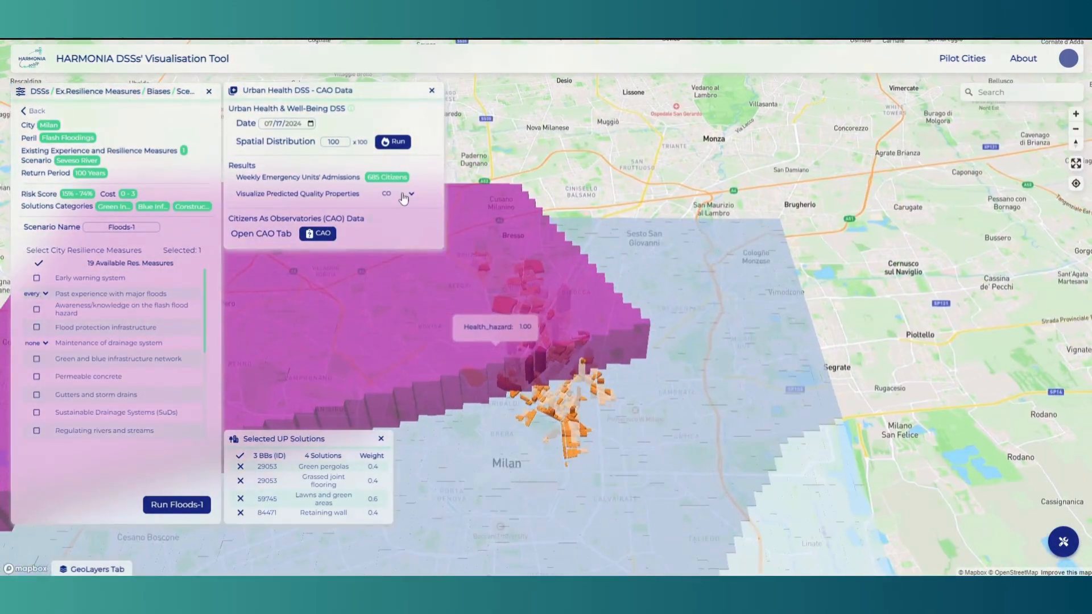
left_click(405, 194)
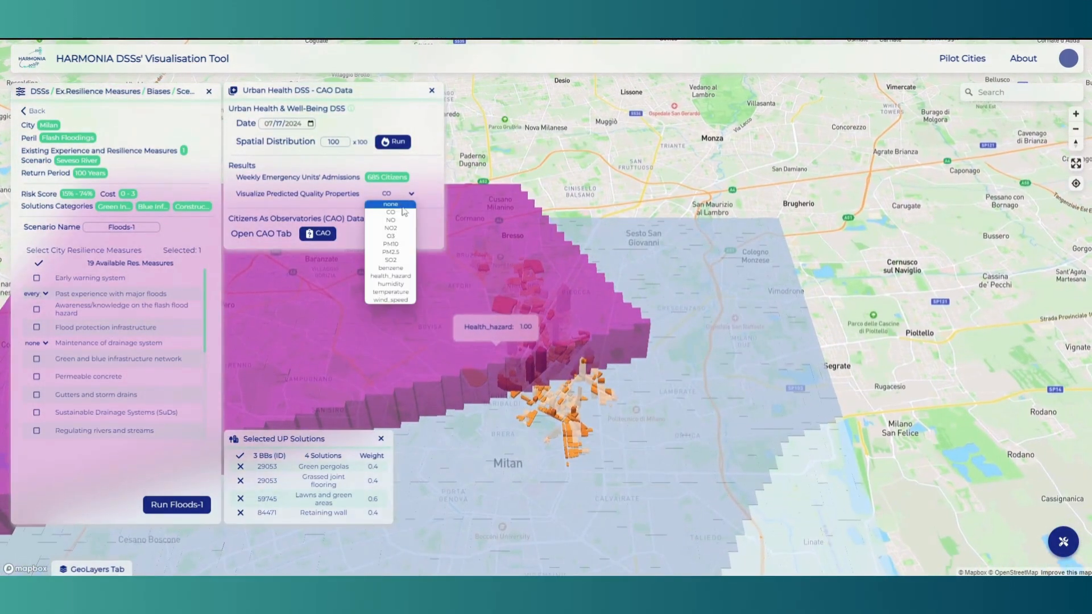
left_click(402, 252)
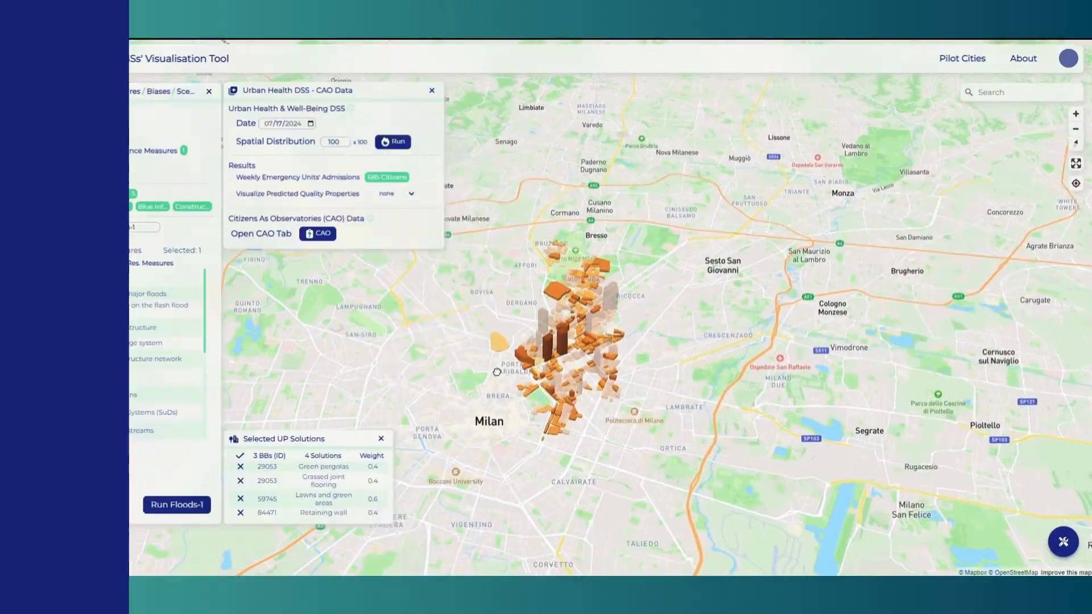
Open the Citizens As Observatories data and chart the questions on likely flood locations and the increased frequency of heavy rain days.
left_click(333, 237)
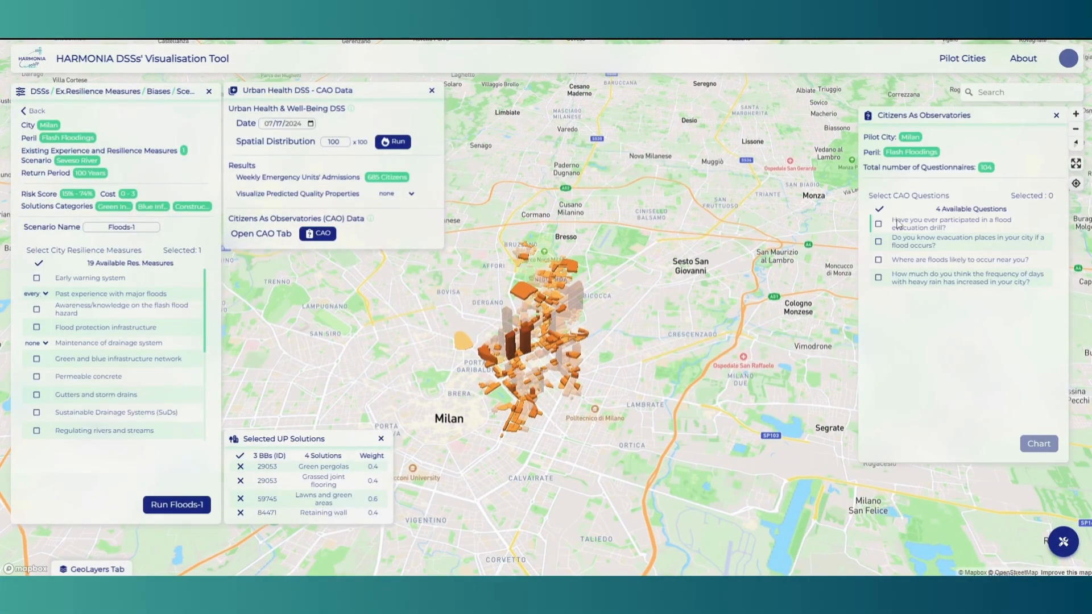
left_click(878, 260)
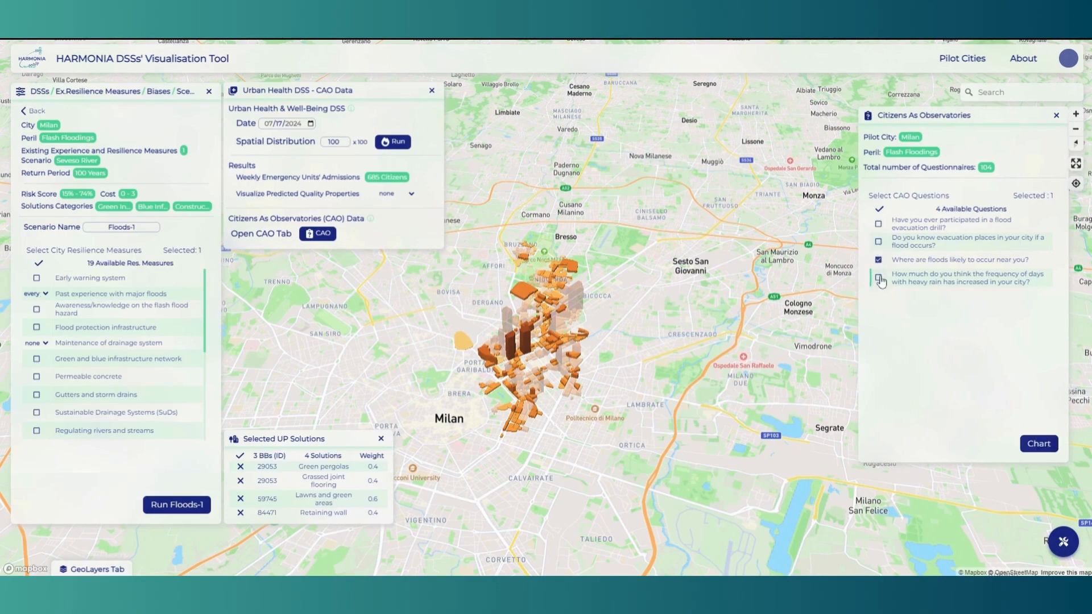
left_click(1028, 441)
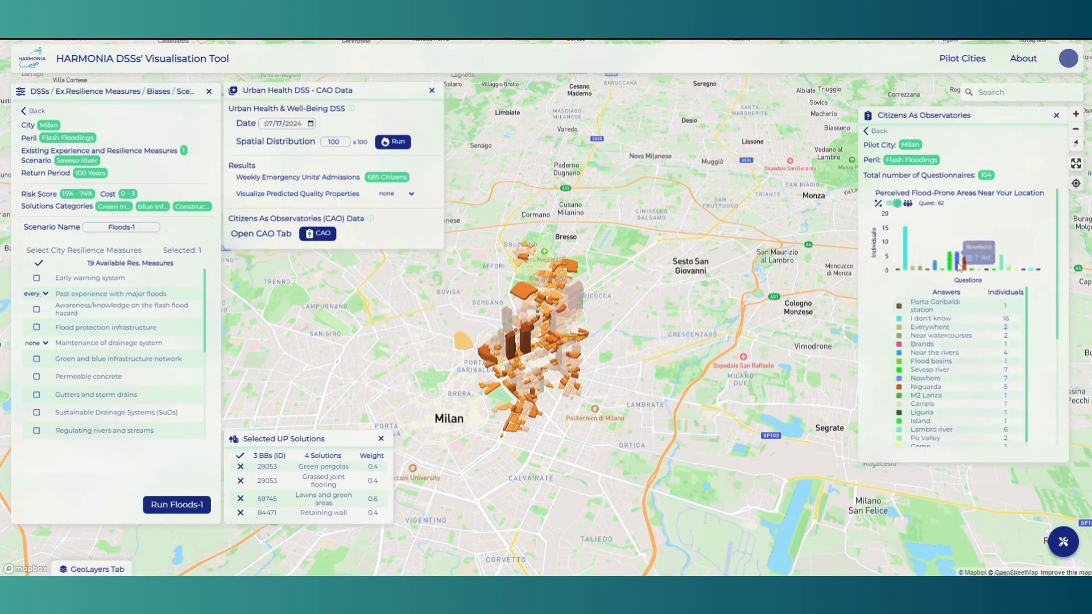
Examine the flood-prone areas and heavy rain charts, toggling the heavy rain chart between individuals and percentages.
mouse_move(950, 268)
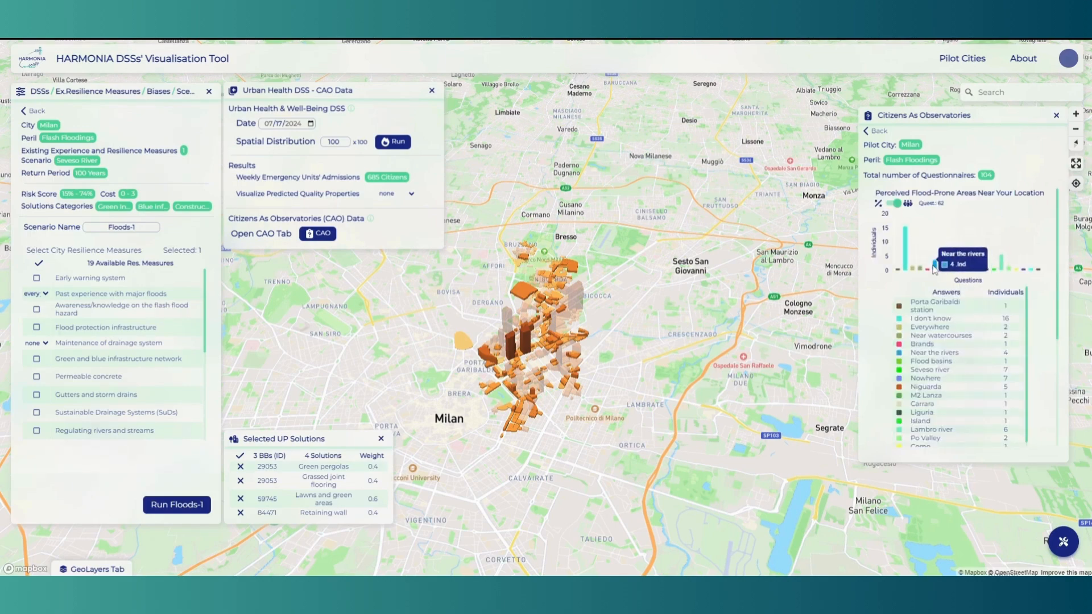
scroll(922, 328, "down", 1)
scroll(922, 405, "down", 6)
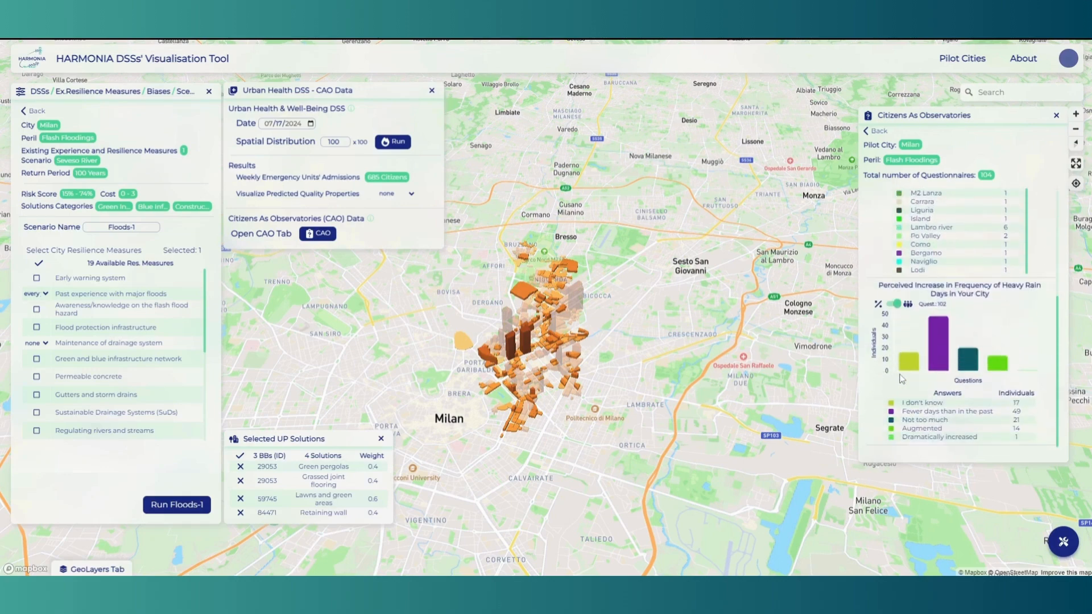
left_click(898, 306)
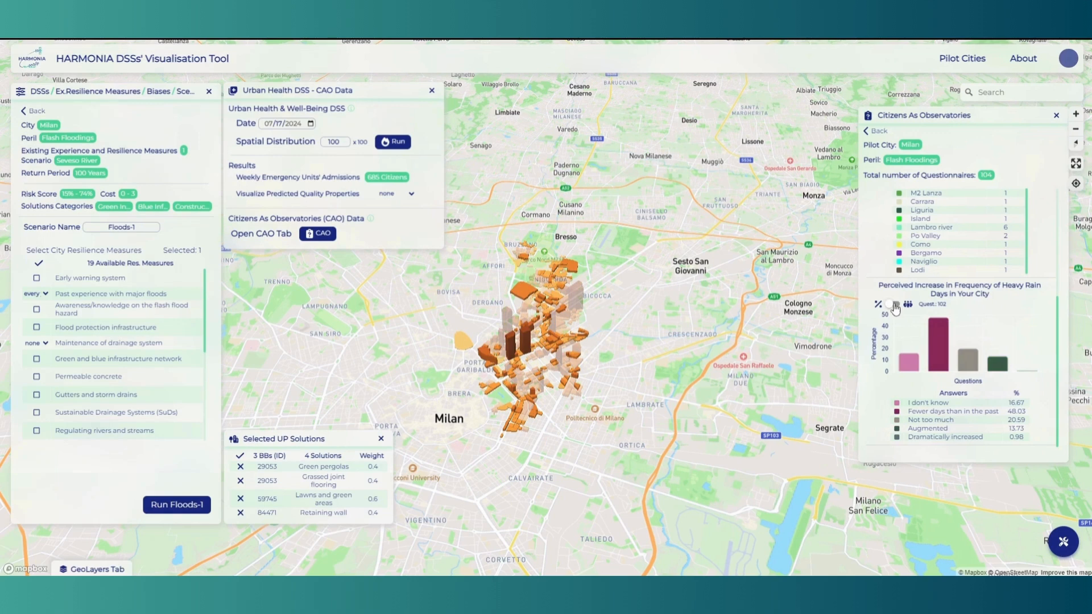
left_click(894, 306)
mouse_move(977, 373)
left_click(894, 305)
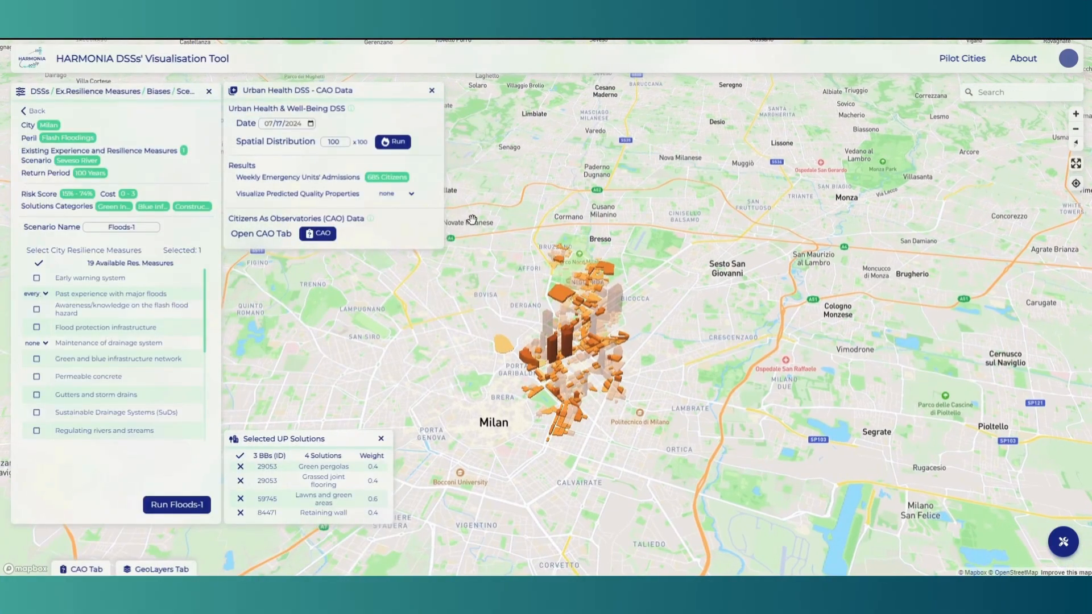
Close the Urban Health DSS - CAO Data window and display Urban Statistics analytics for the Land Cover category.
left_click(431, 91)
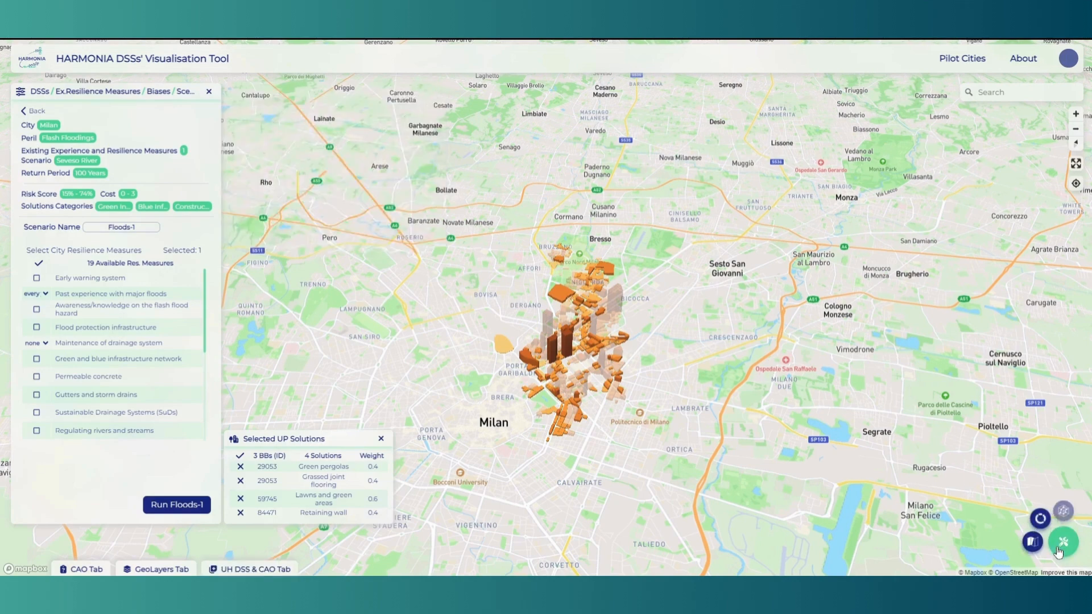
left_click(1041, 519)
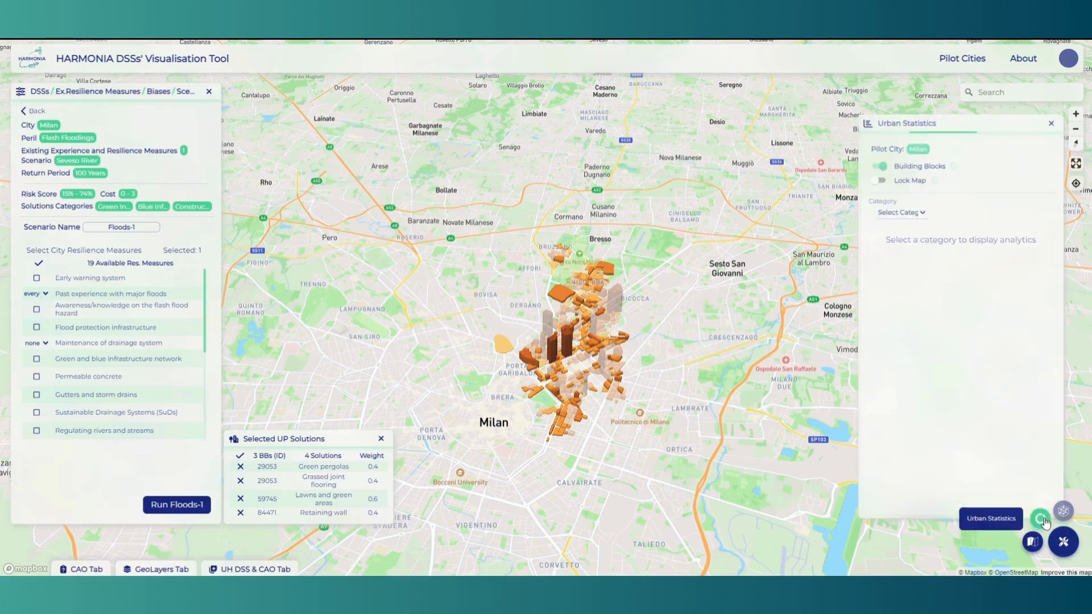
left_click_drag(658, 492, 614, 379)
left_click(904, 213)
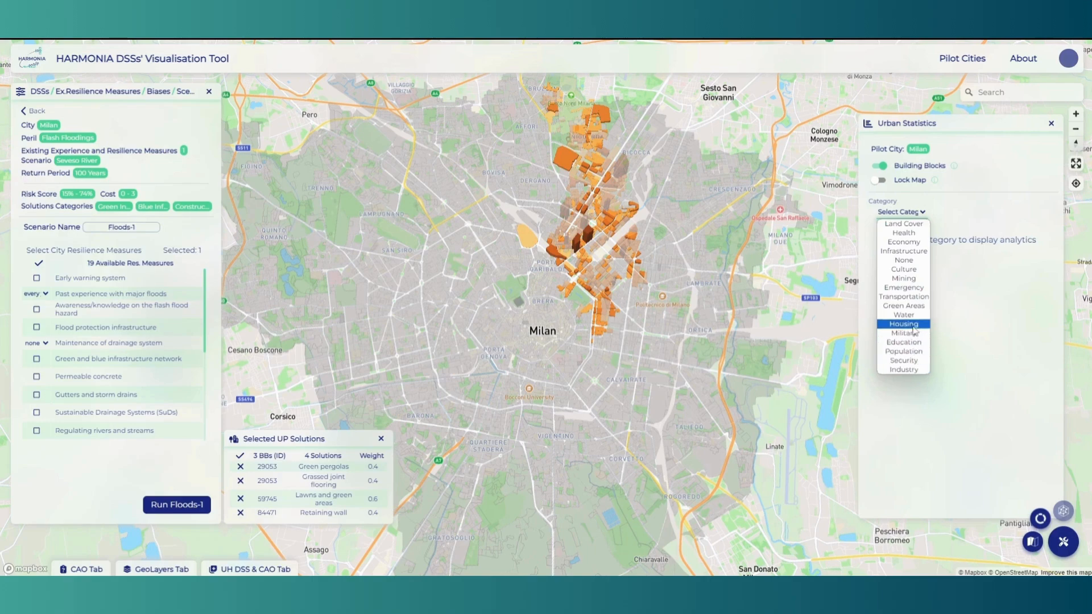
left_click(912, 224)
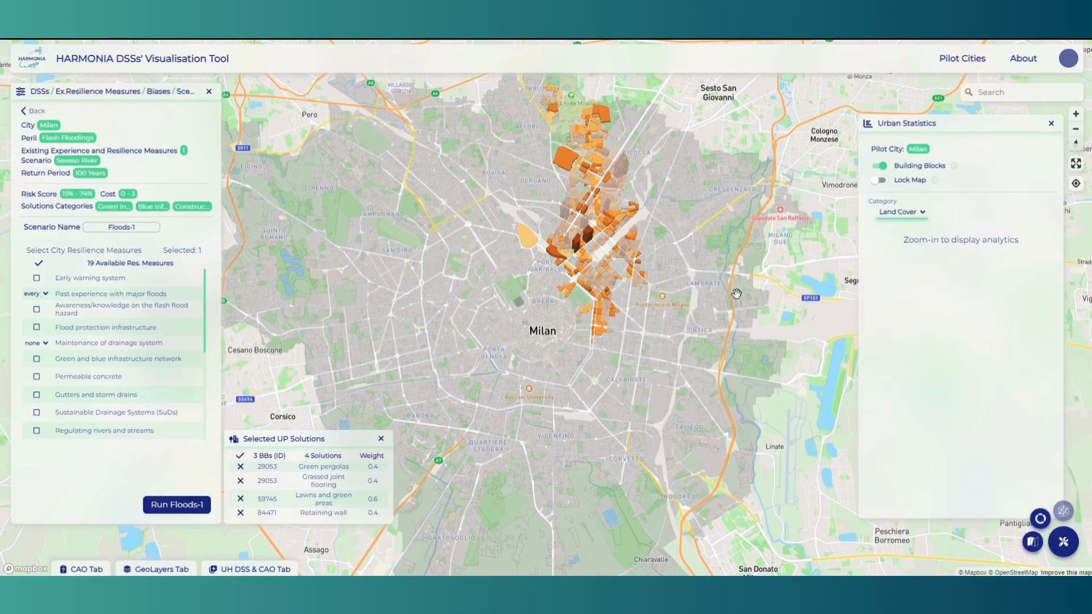
scroll(548, 273, "up", 3)
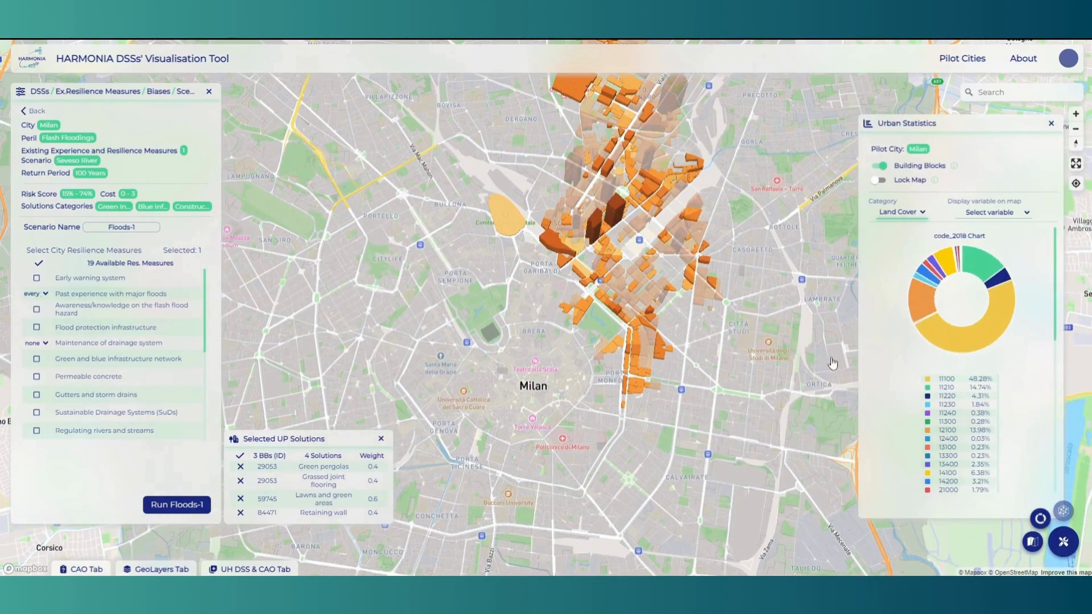
Display the class_18 variable on the map and check its land cover legend before hiding it.
left_click(987, 214)
left_click(989, 233)
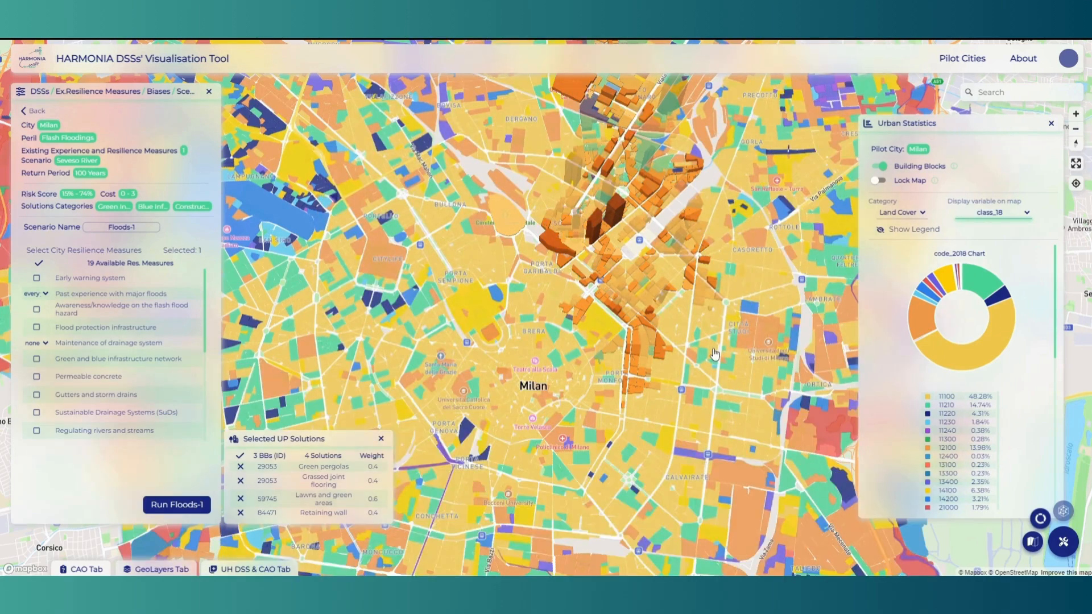
left_click(906, 233)
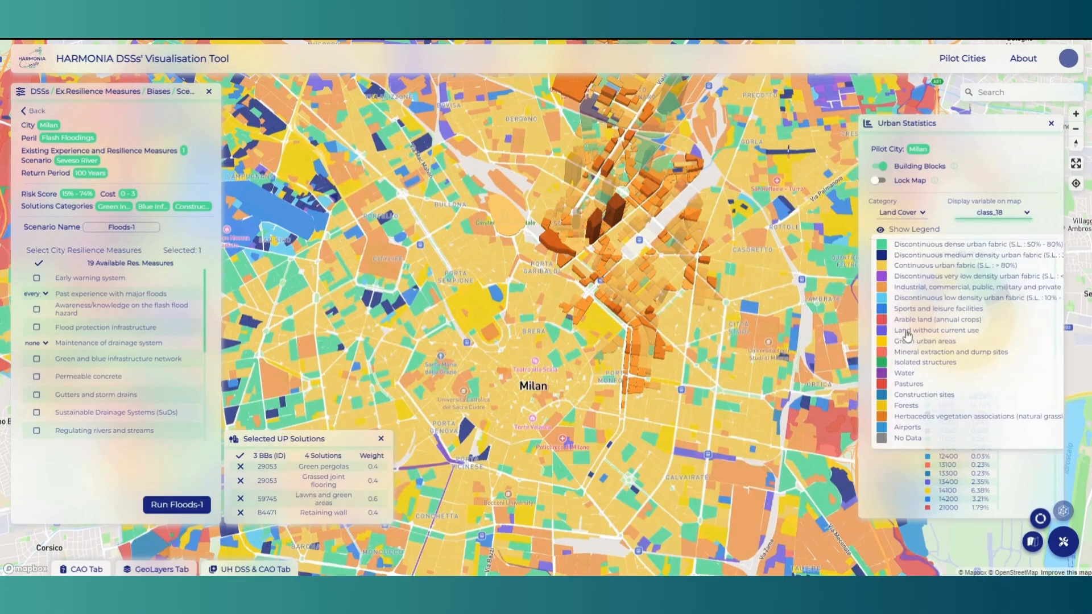
left_click(901, 446)
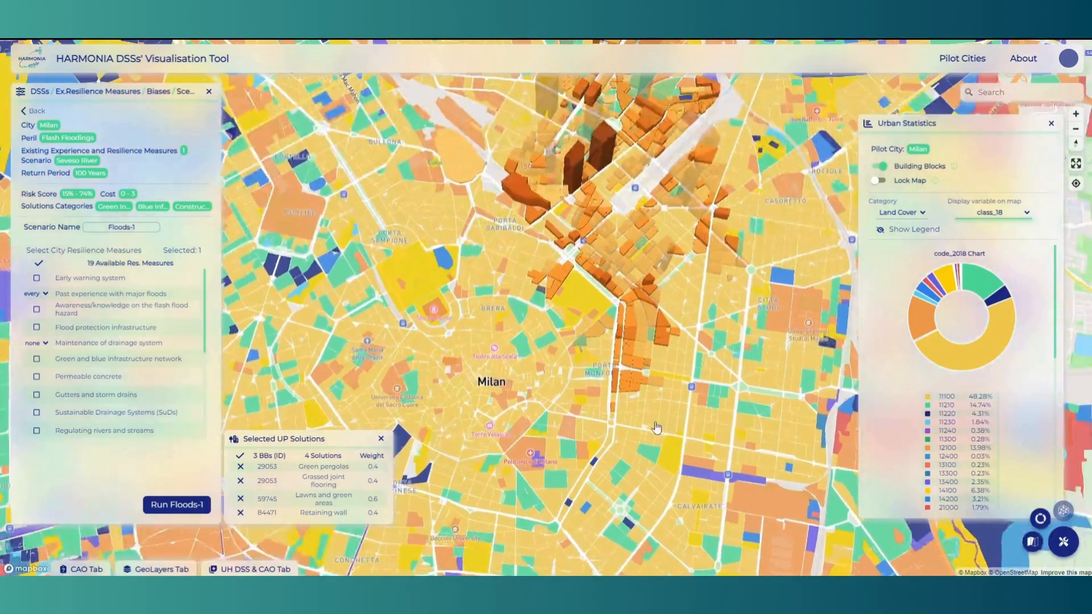
Review the class_18 chart and the percentage listed for each land cover class in the map area.
scroll(979, 345, "down", 1)
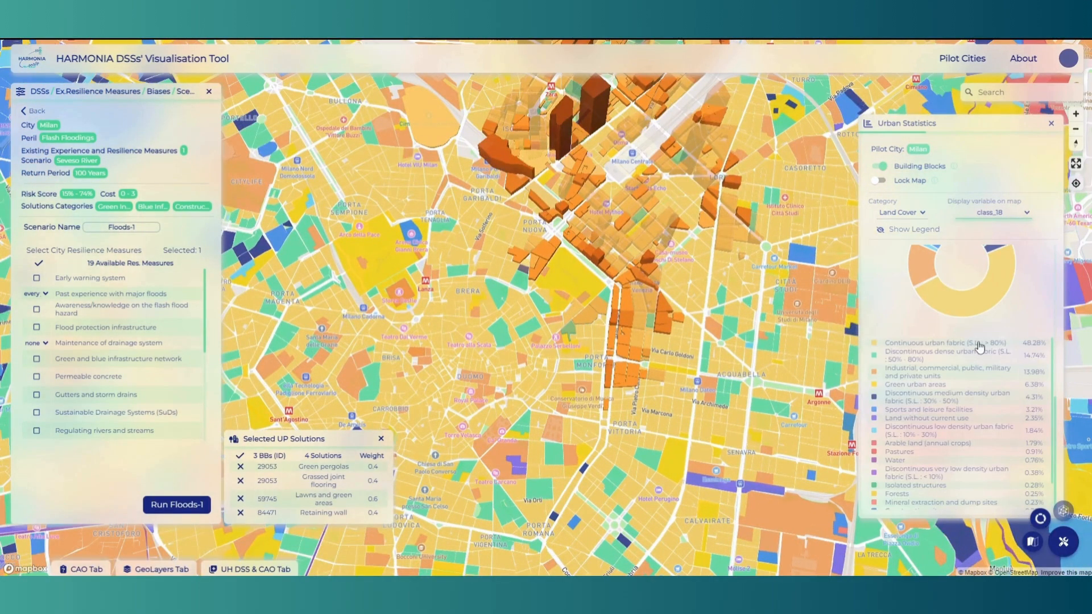
scroll(978, 346, "down", 1)
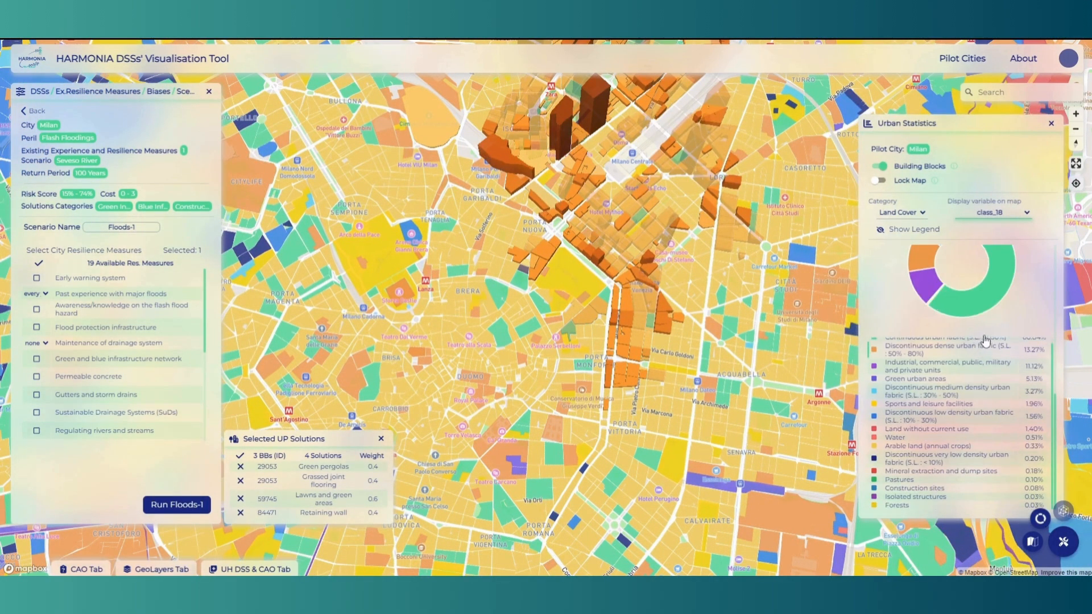
scroll(1004, 341, "up", 2)
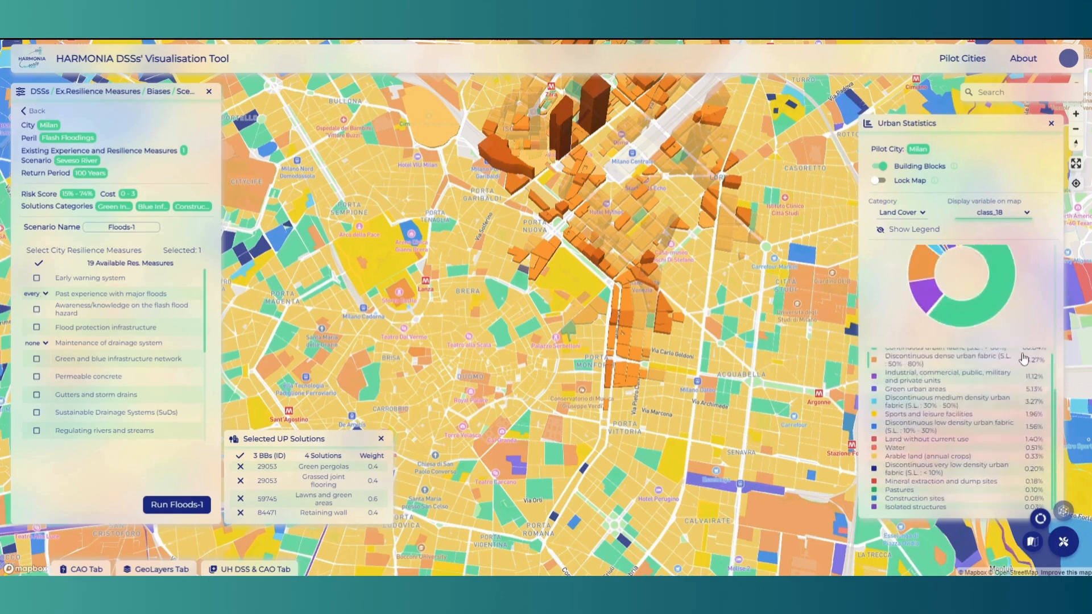
scroll(629, 451, "down", 2)
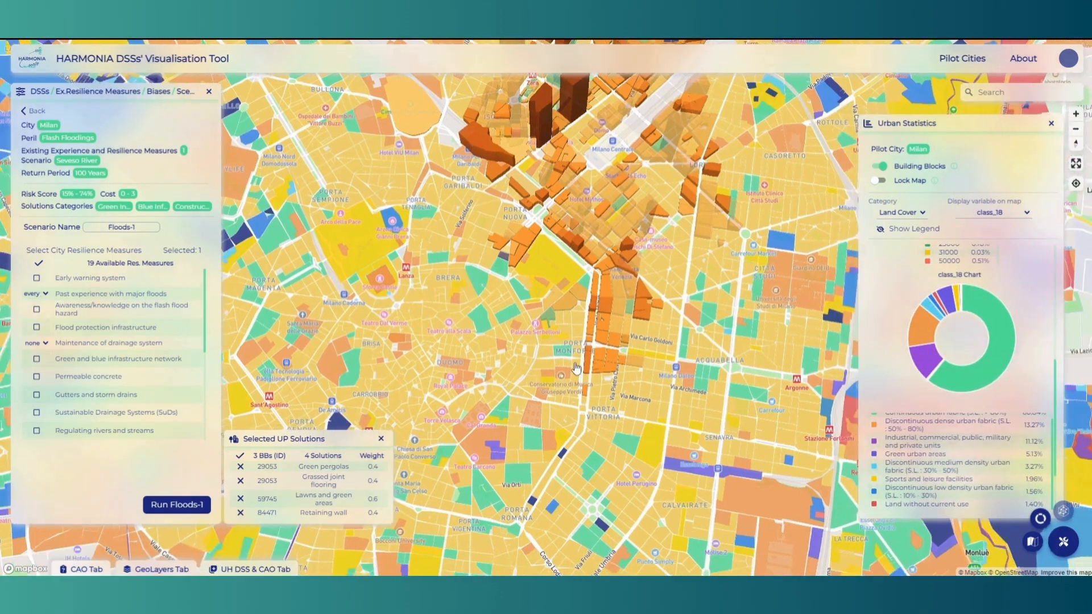
Examine how the class_18 chart's land cover shares change for a wider, tilted map area of Milan.
scroll(578, 339, "down", 2)
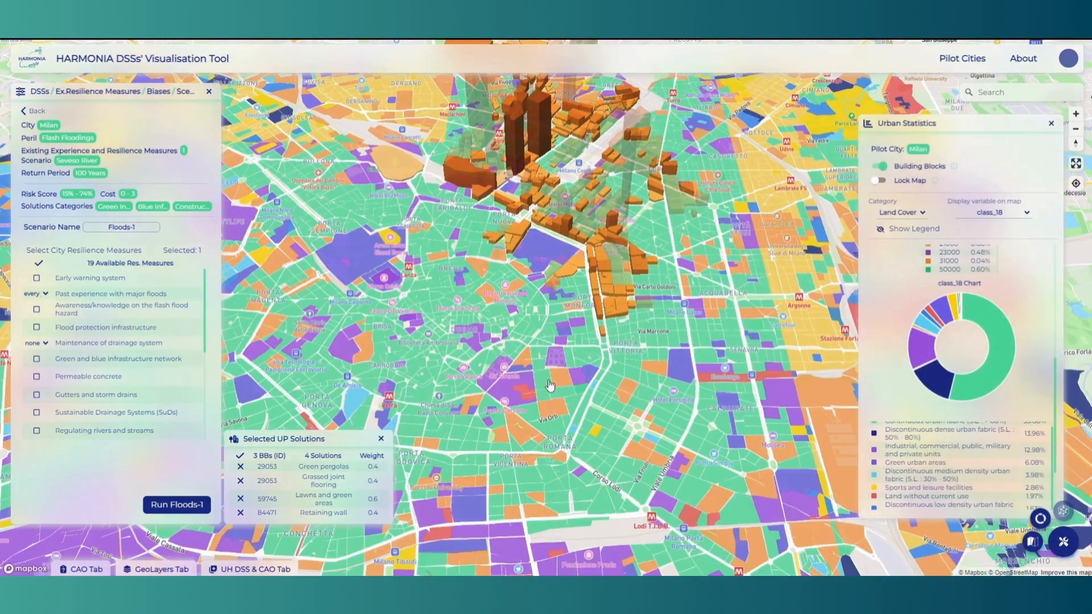
mouse_move(991, 387)
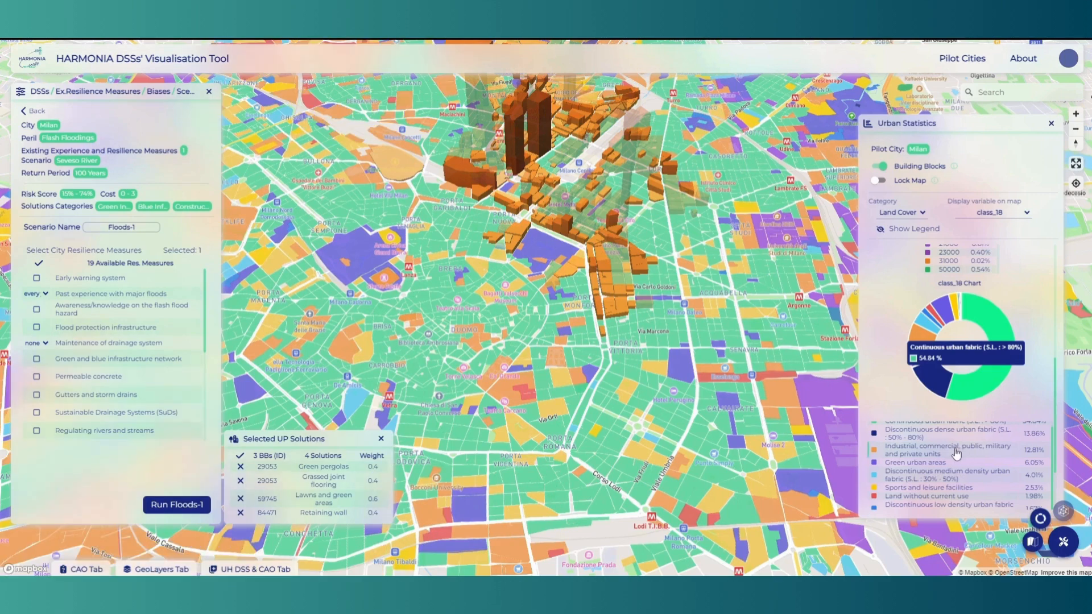
scroll(955, 453, "up", 1)
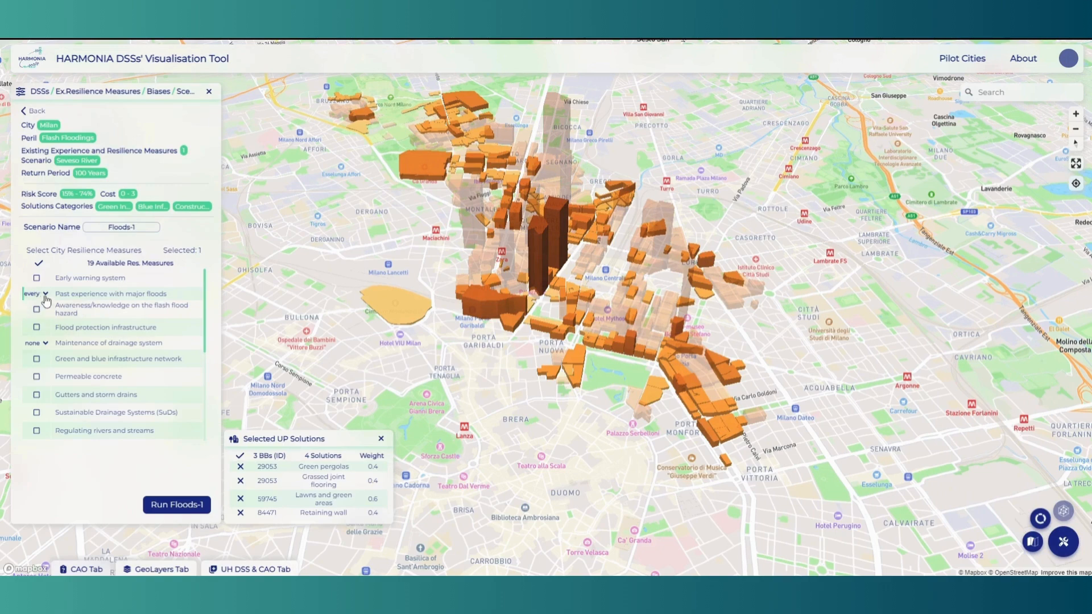
Set the Maintenance of drainage system measure to Occasionally and run the Floods-1 scenario.
left_click(45, 345)
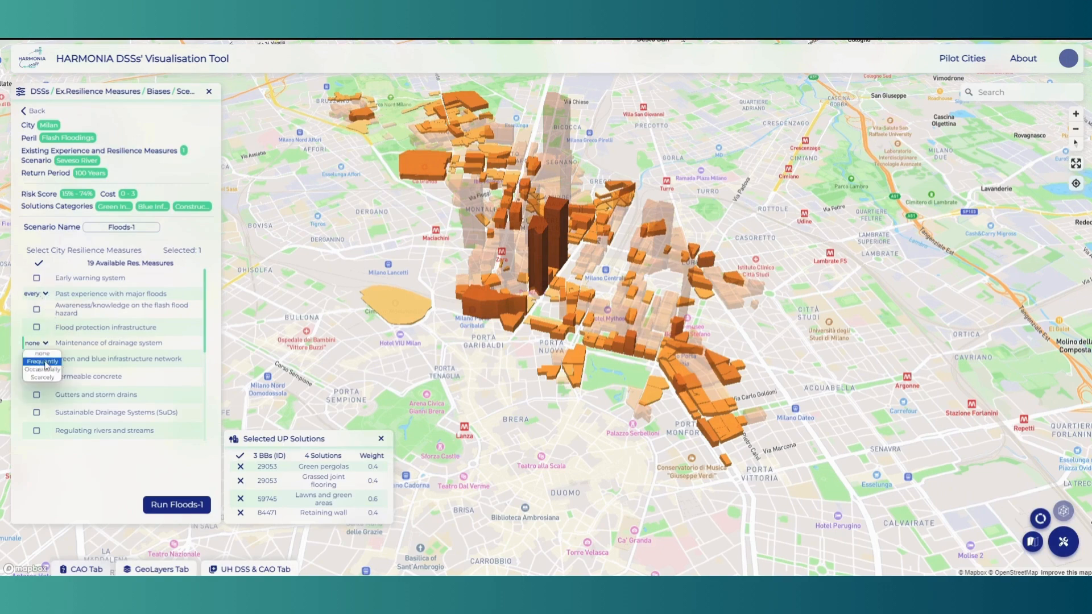
left_click(47, 370)
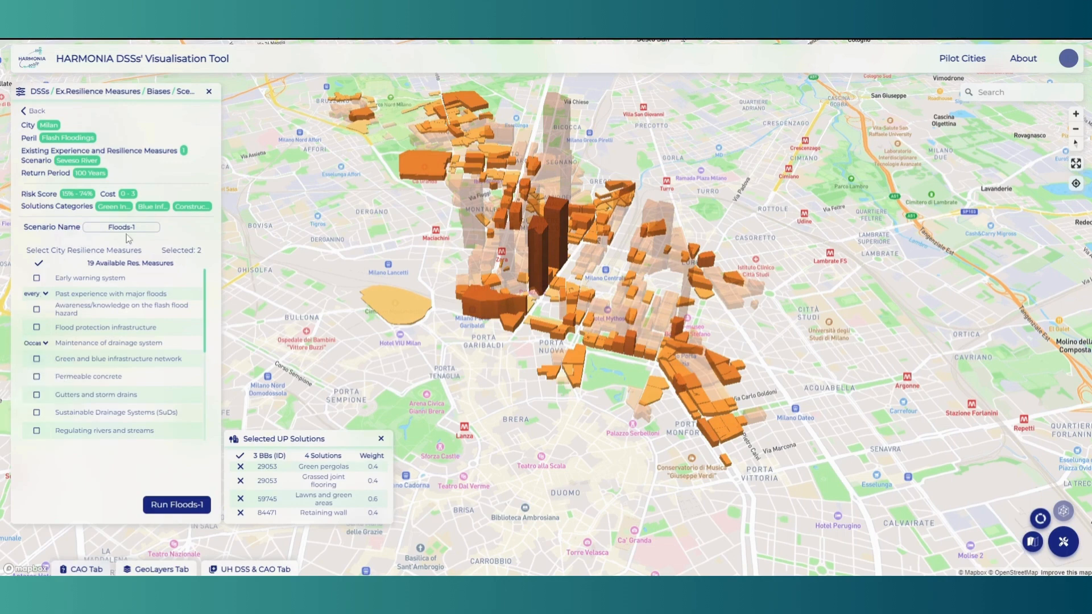
left_click(169, 506)
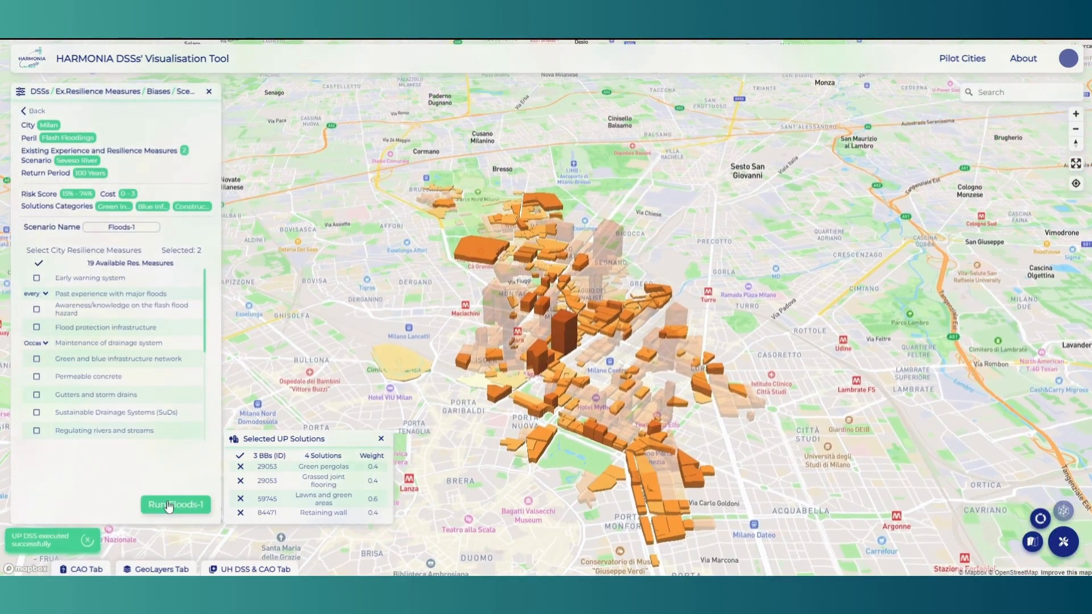
Inspect the risk score and available urban planning solutions of a treated building block near Porta Garibaldi.
left_click(476, 389)
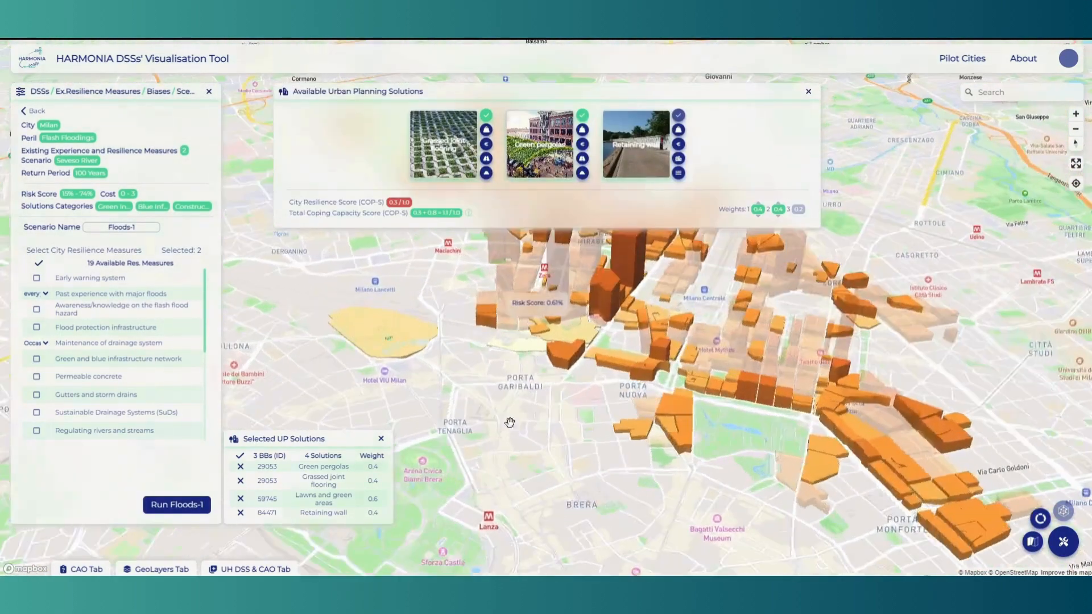
scroll(498, 467, "down", 3)
left_click(569, 483)
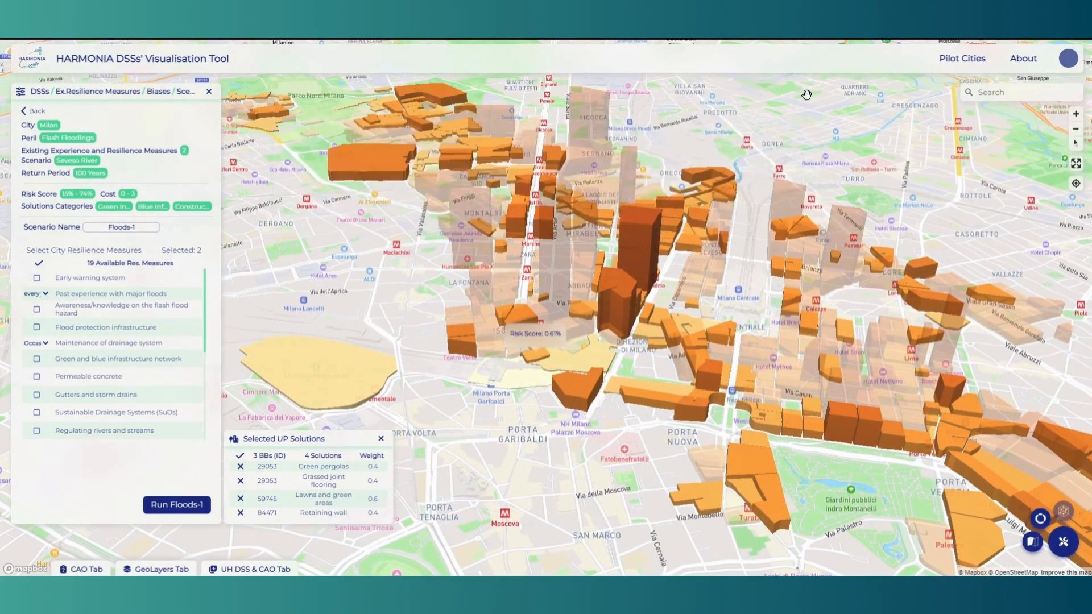
scroll(570, 482, "down", 3)
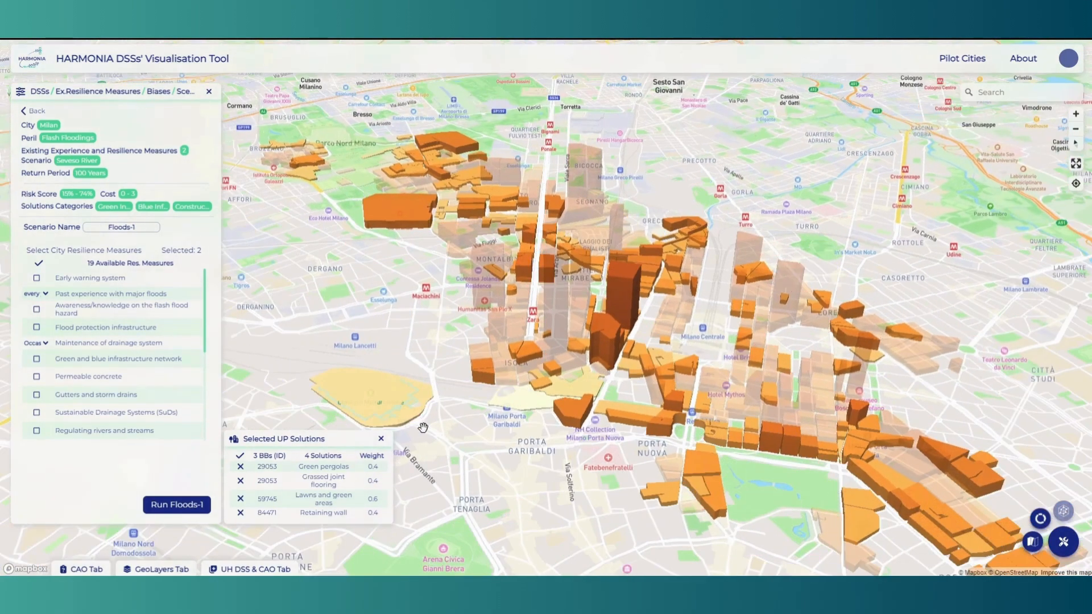
Close the Selected UP Solutions window and compare Scenario Floods-1 on the left map with Baseline on the right map.
left_click(381, 440)
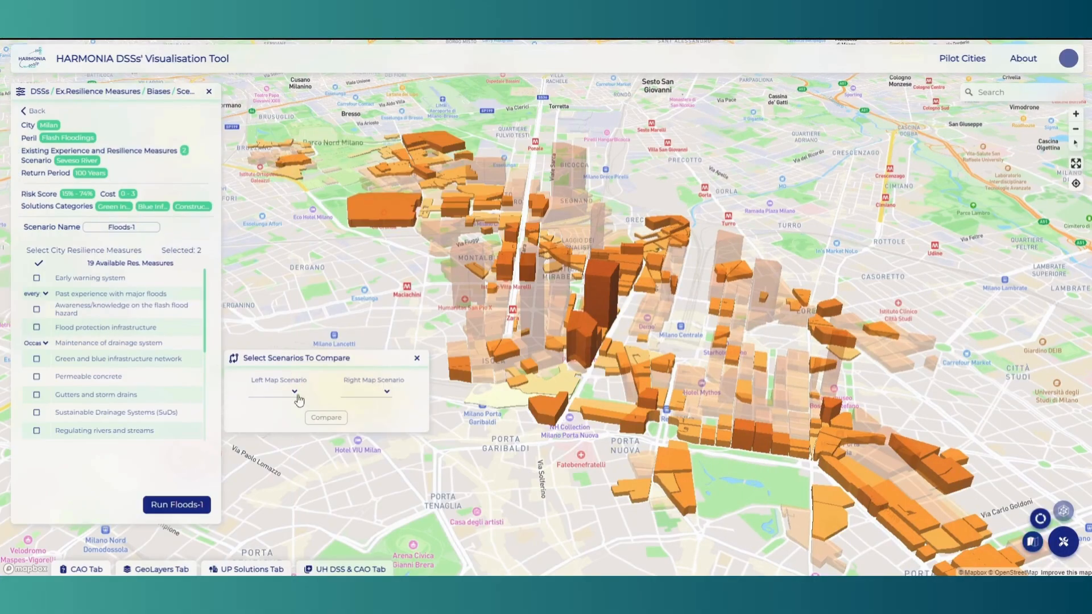
left_click(283, 392)
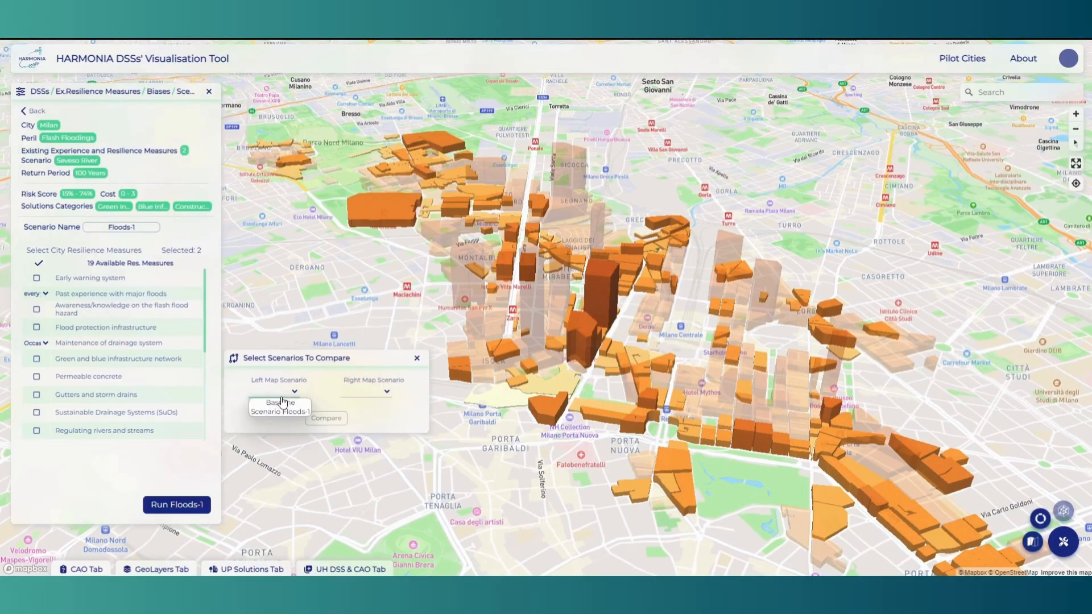
left_click(282, 412)
left_click(369, 396)
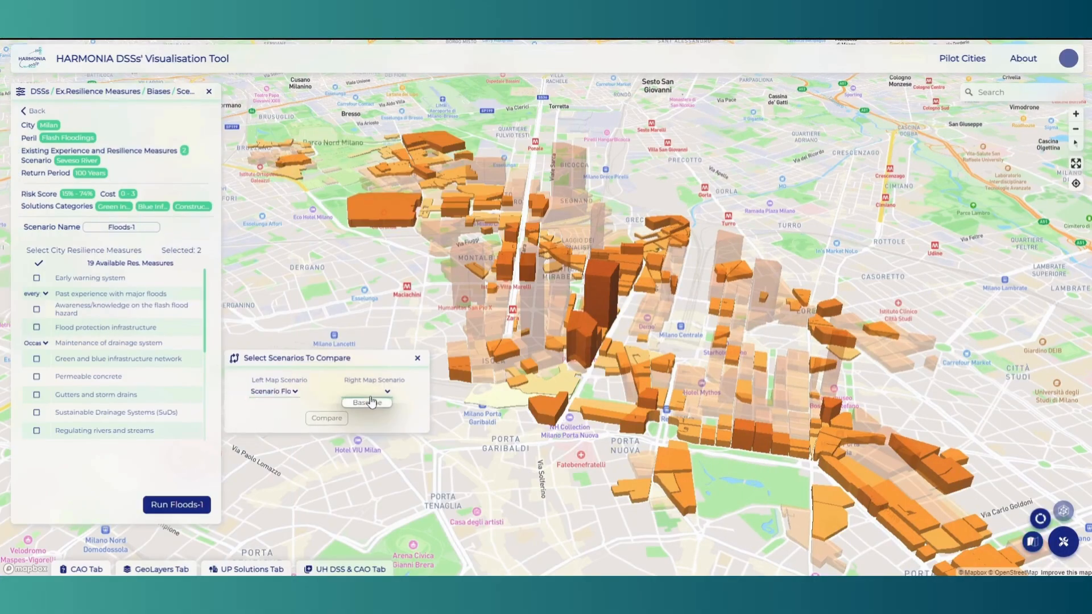
left_click(370, 403)
left_click(326, 417)
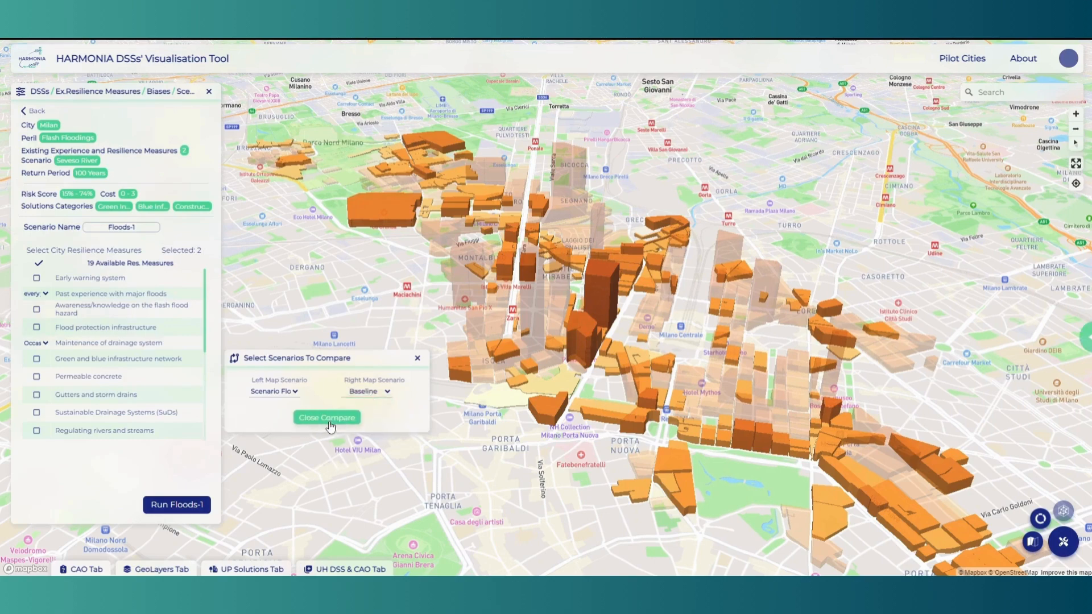
Clear the DSS panel and scenario selection window off the map, and move the comparison divider onto the building blocks.
left_click(210, 92)
left_click_drag(381, 370, 175, 102)
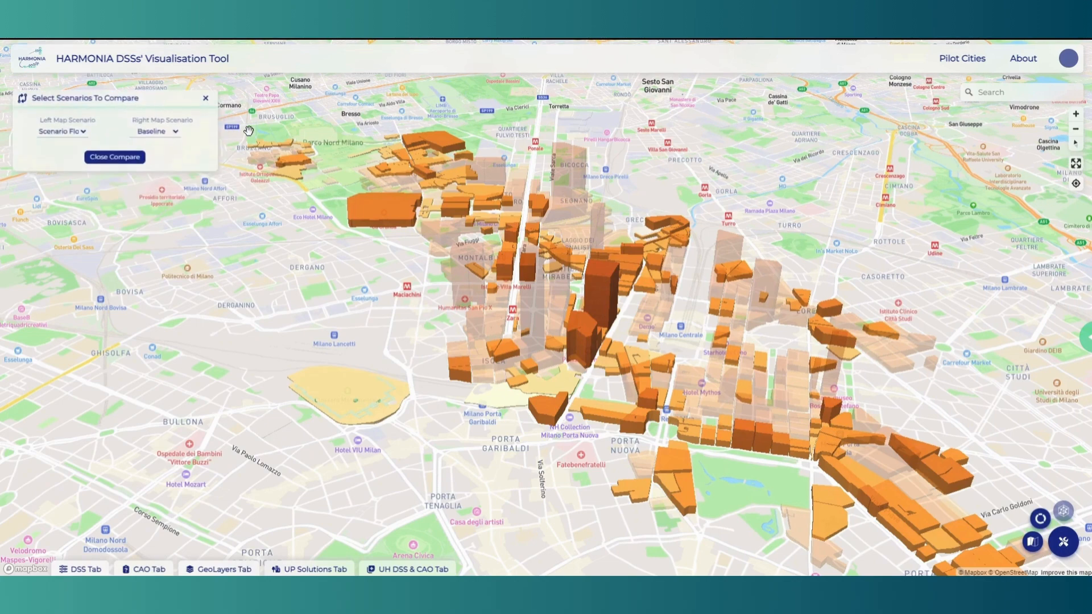
left_click_drag(1080, 339, 480, 350)
Check the tall dark block's planning solutions and risk score, shifting the comparison divider to contrast Baseline with Scenario Floods-1.
scroll(457, 446, "down", 2)
scroll(456, 447, "down", 3)
left_click(513, 377)
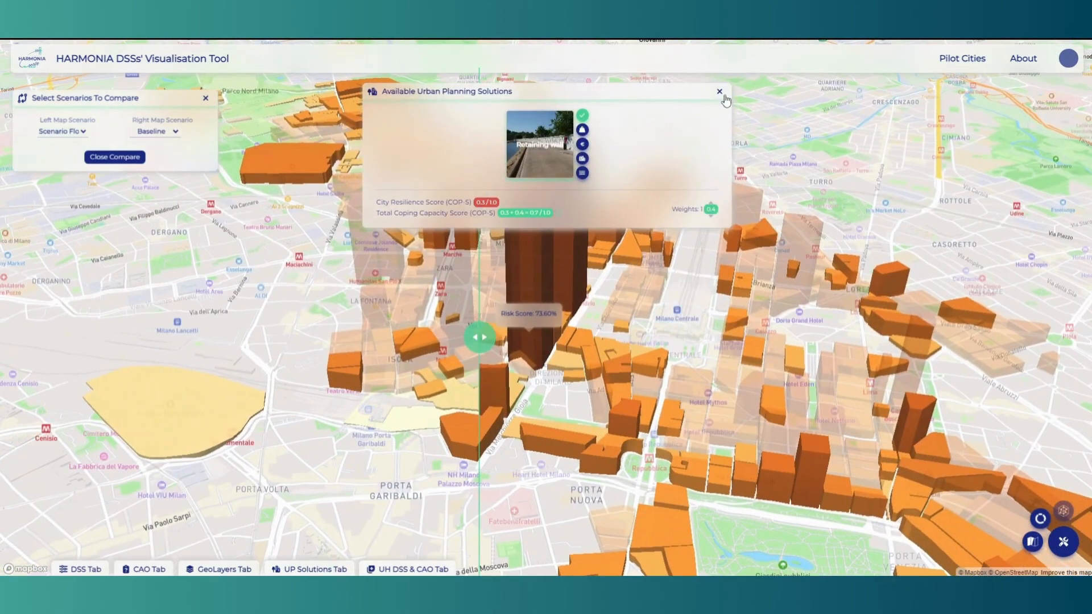
left_click(719, 92)
left_click_drag(480, 337, 593, 338)
left_click(719, 92)
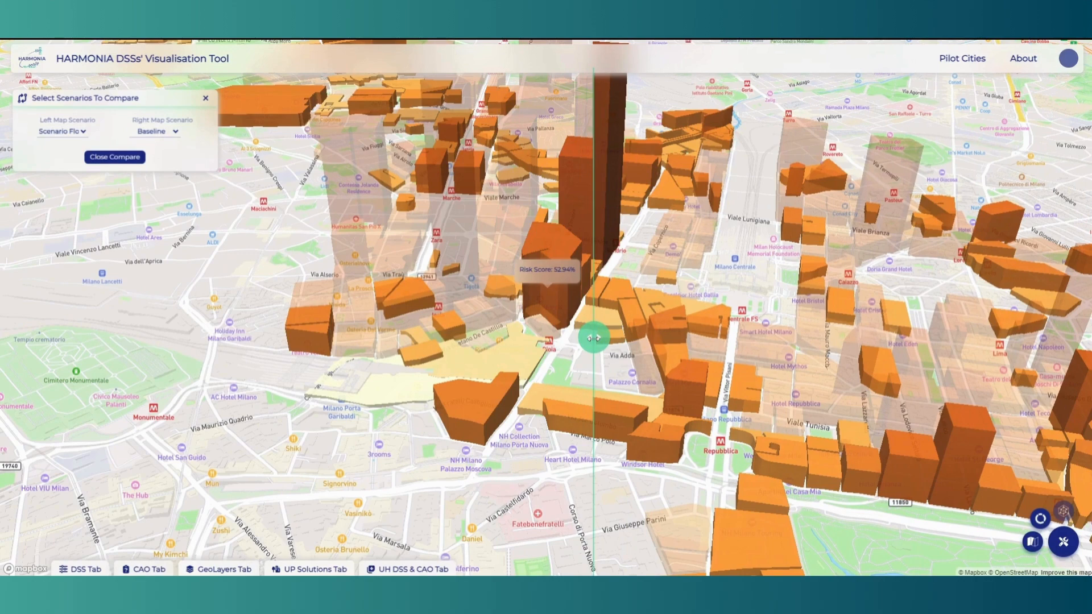
Compare the risk scores of the building blocks around the divider near Porta Garibaldi between Scenario Floods-1 and Baseline.
left_click(413, 407)
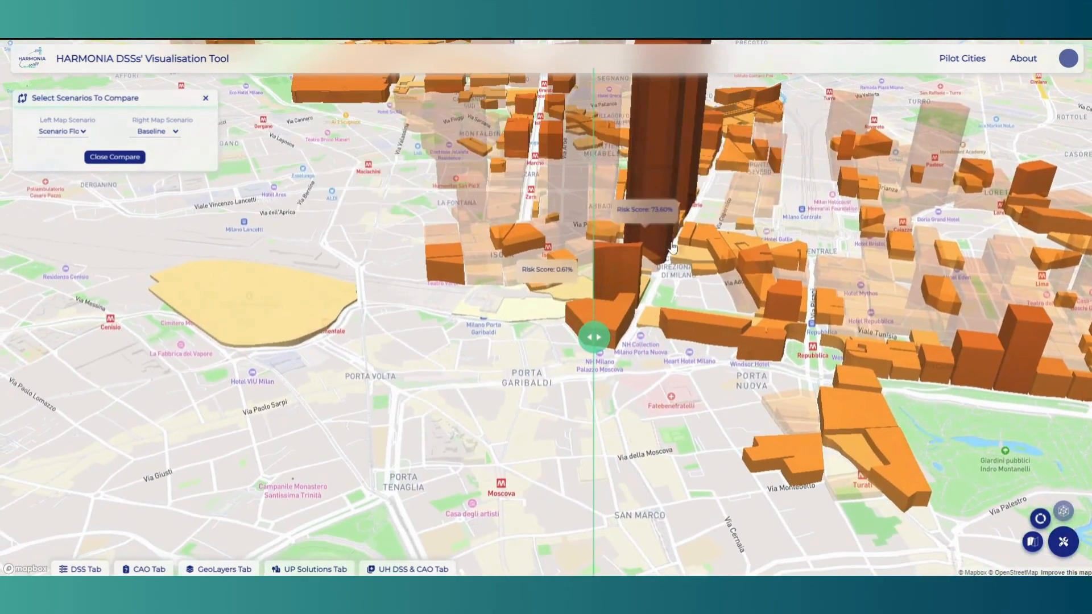
mouse_move(593, 337)
left_mouse_down()
mouse_move(450, 347)
mouse_move(463, 336)
mouse_move(588, 330)
left_mouse_up()
left_click(562, 261)
scroll(498, 359, "down", 5)
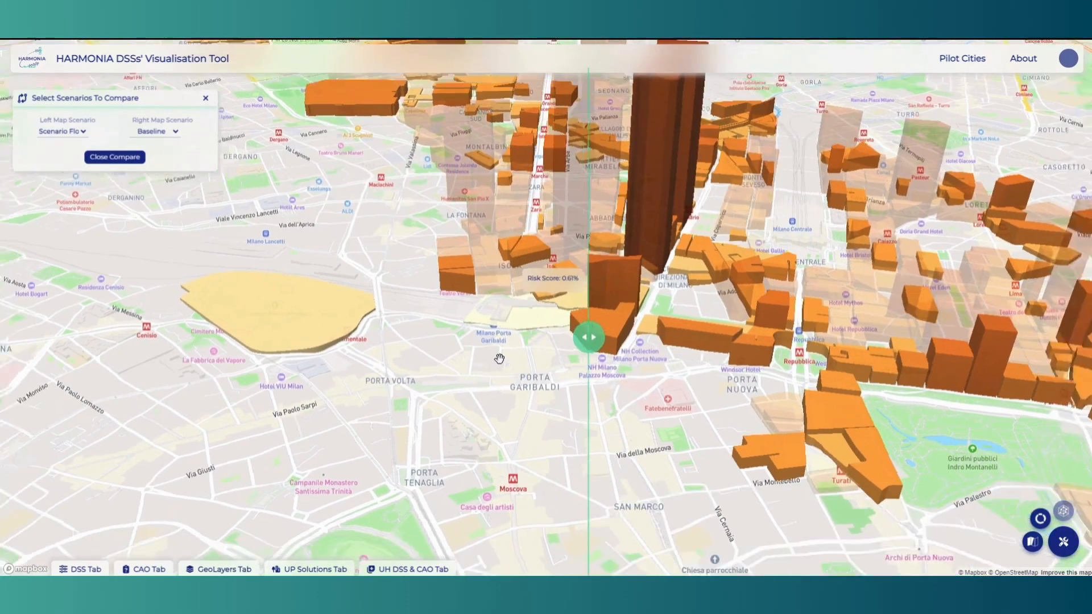